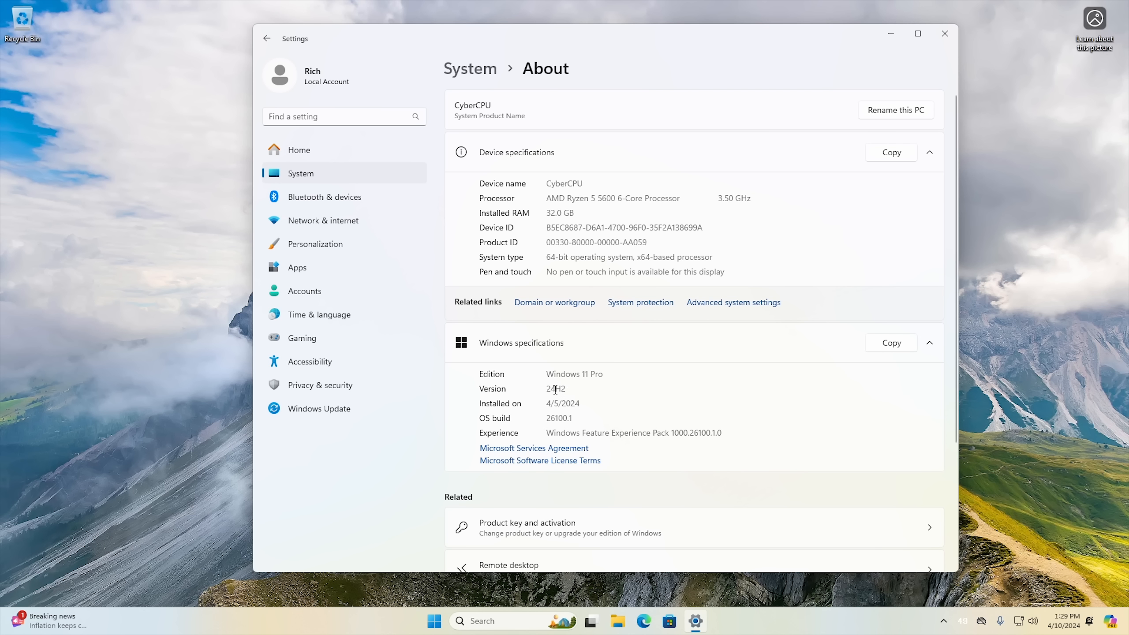
Check the Windows version and OS build in the Windows specifications, and close Settings.
{"action": "double_click", "coordinate": [561, 387]}
{"action": "double_click", "coordinate": [559, 419]}
{"action": "left_click", "coordinate": [559, 419]}
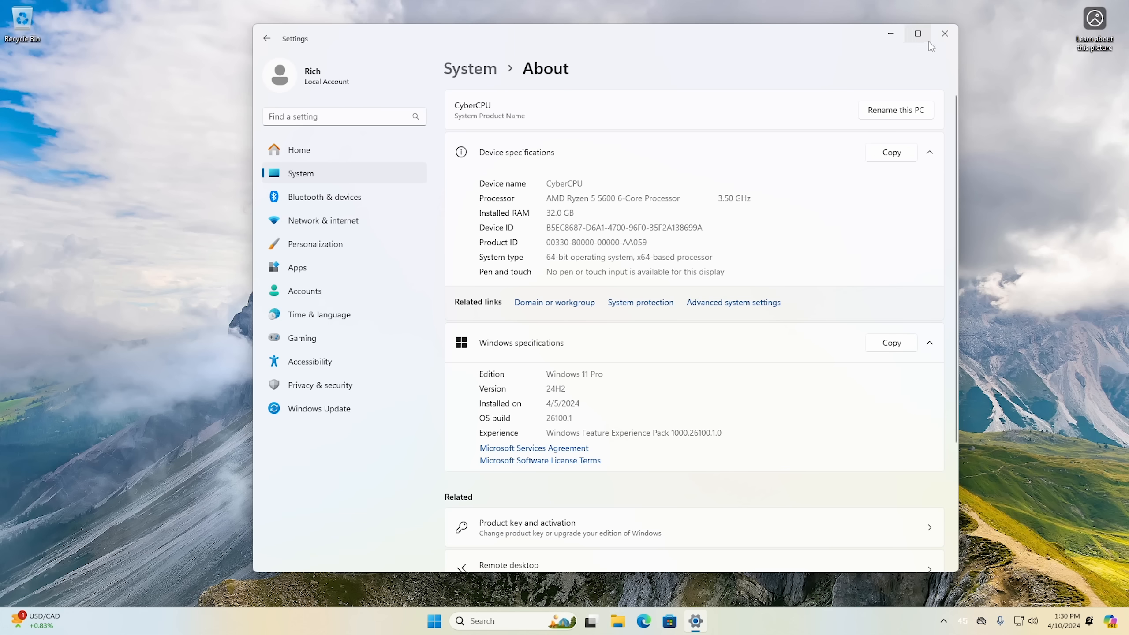
{"action": "left_click", "coordinate": [944, 34]}
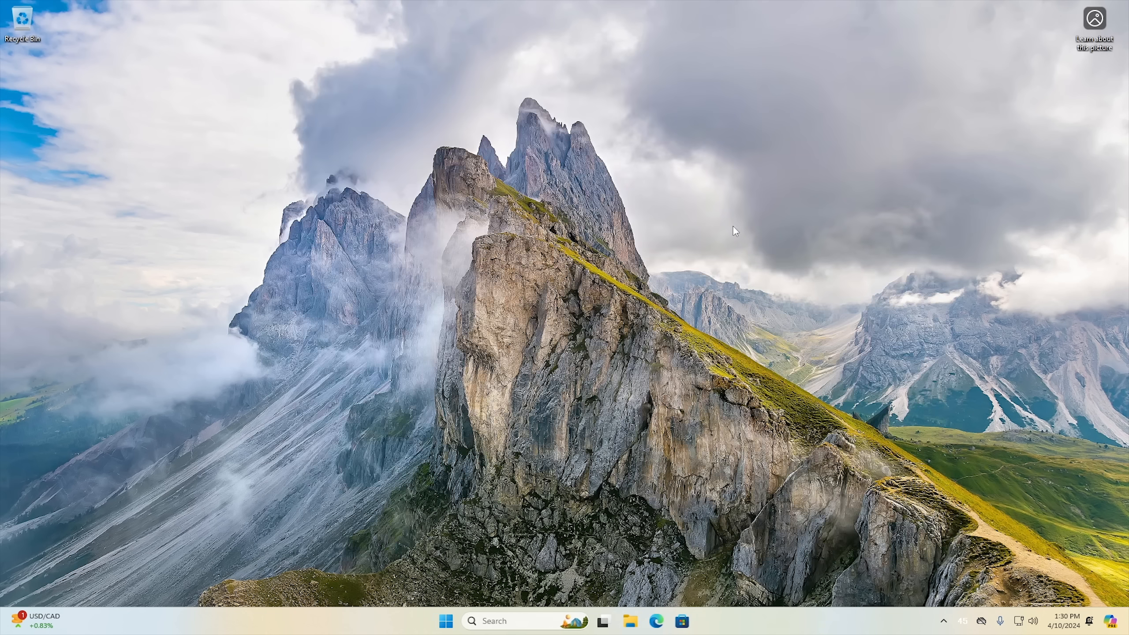
Open File Explorer, reposition its window over the desktop, and go to the Documents folder.
{"action": "left_click", "coordinate": [628, 622]}
{"action": "left_click_drag", "start_coordinate": [499, 112], "coordinate": [563, 103]}
{"action": "double_click", "coordinate": [817, 225]}
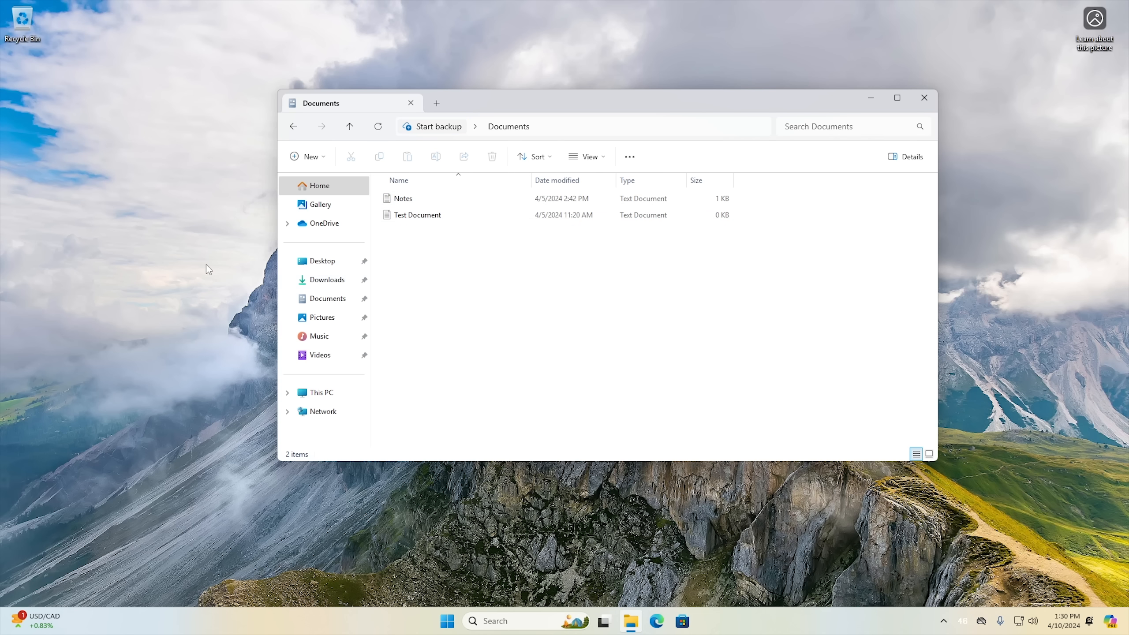
{"action": "right_click", "coordinate": [182, 246]}
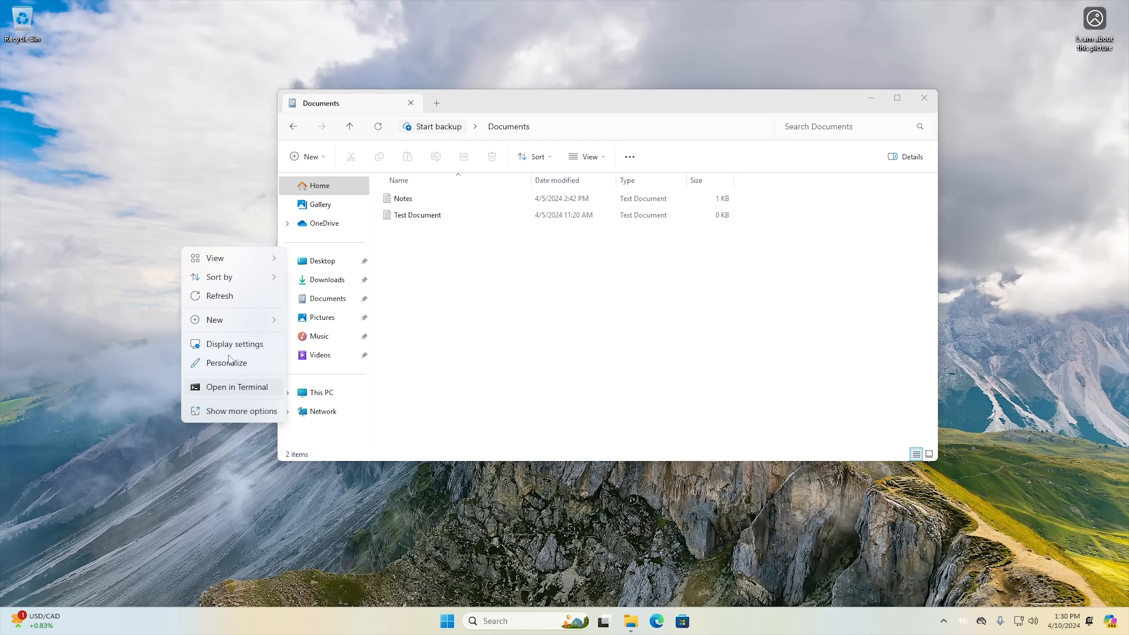
{"action": "left_click", "coordinate": [125, 242]}
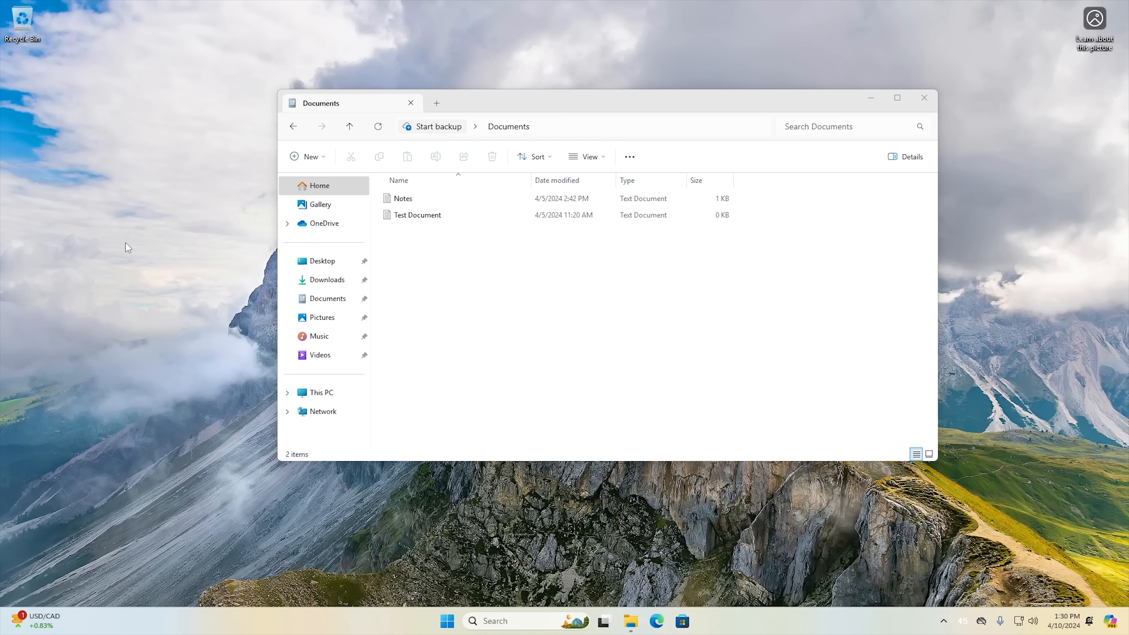
{"action": "right_click", "coordinate": [173, 262]}
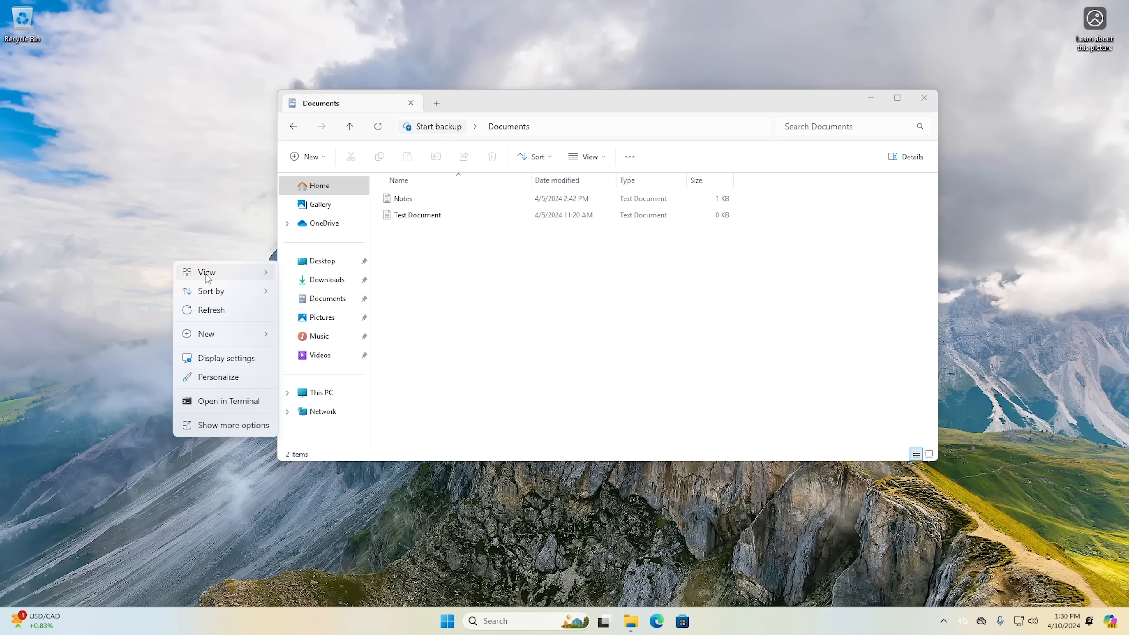
{"action": "mouse_move", "coordinate": [226, 275]}
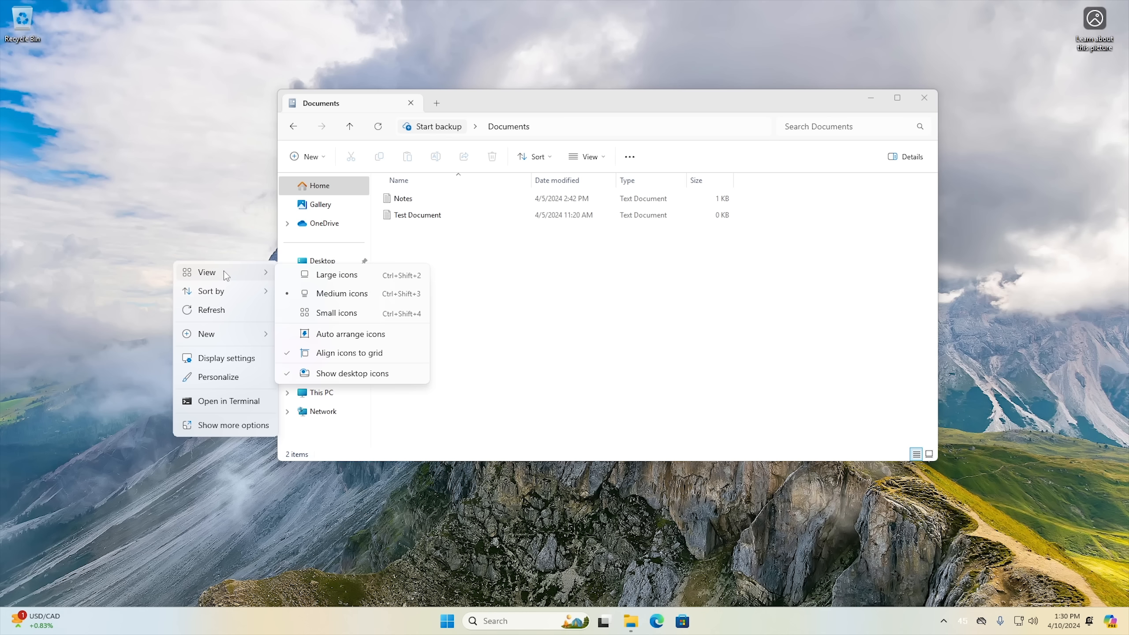
{"action": "left_click", "coordinate": [195, 245]}
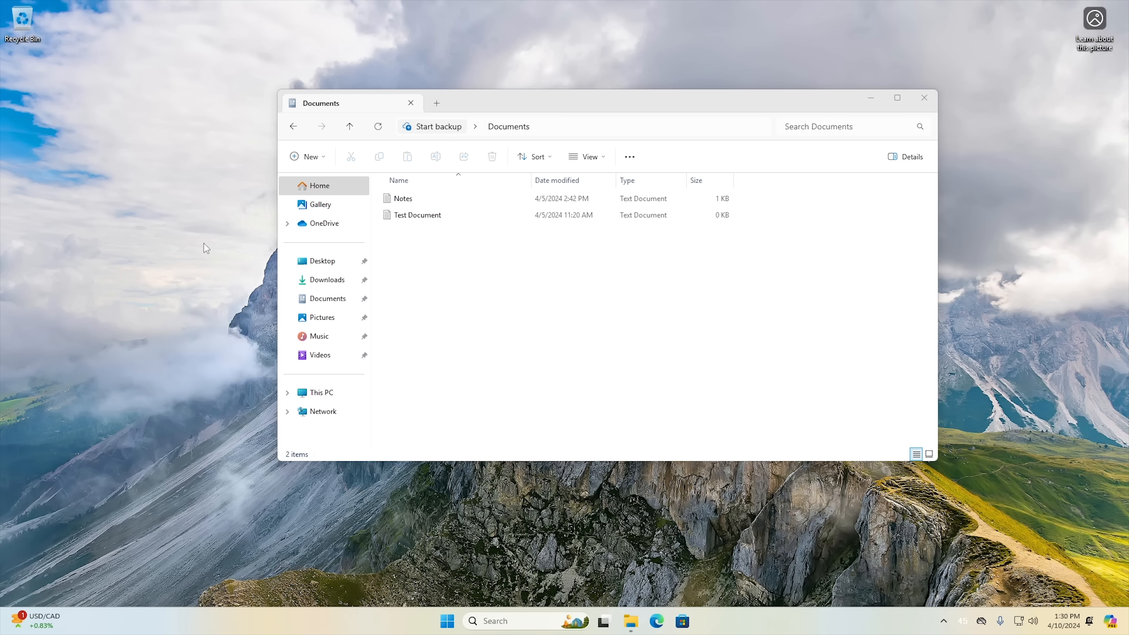
{"action": "left_click", "coordinate": [430, 199]}
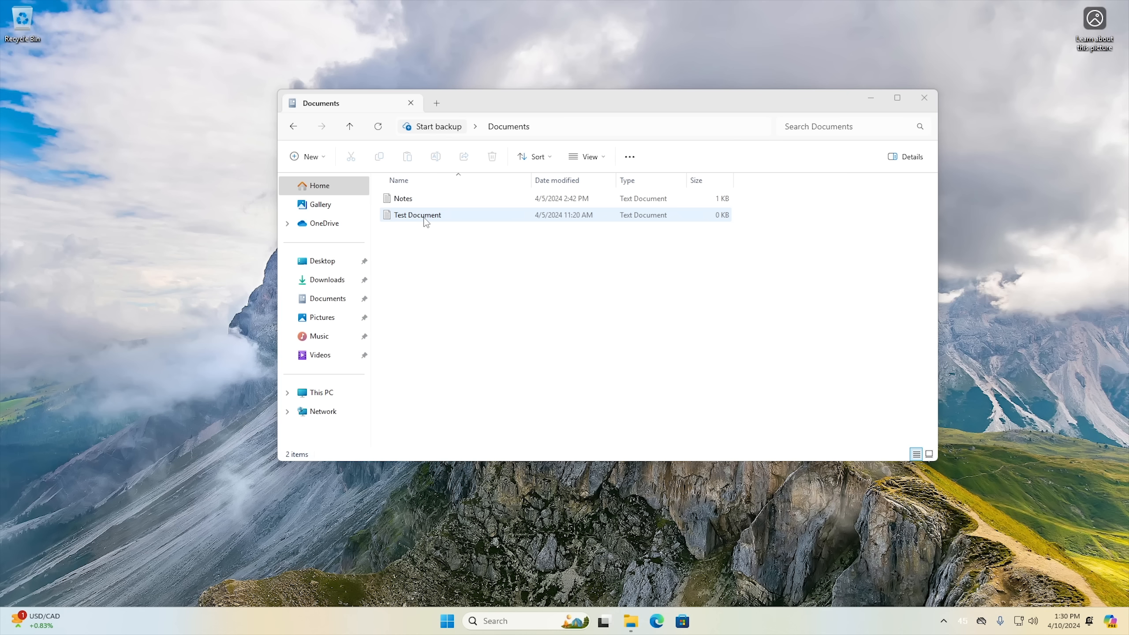
Compress the Test Document text file to a 7z file and keep the suggested archive name.
{"action": "right_click", "coordinate": [426, 221]}
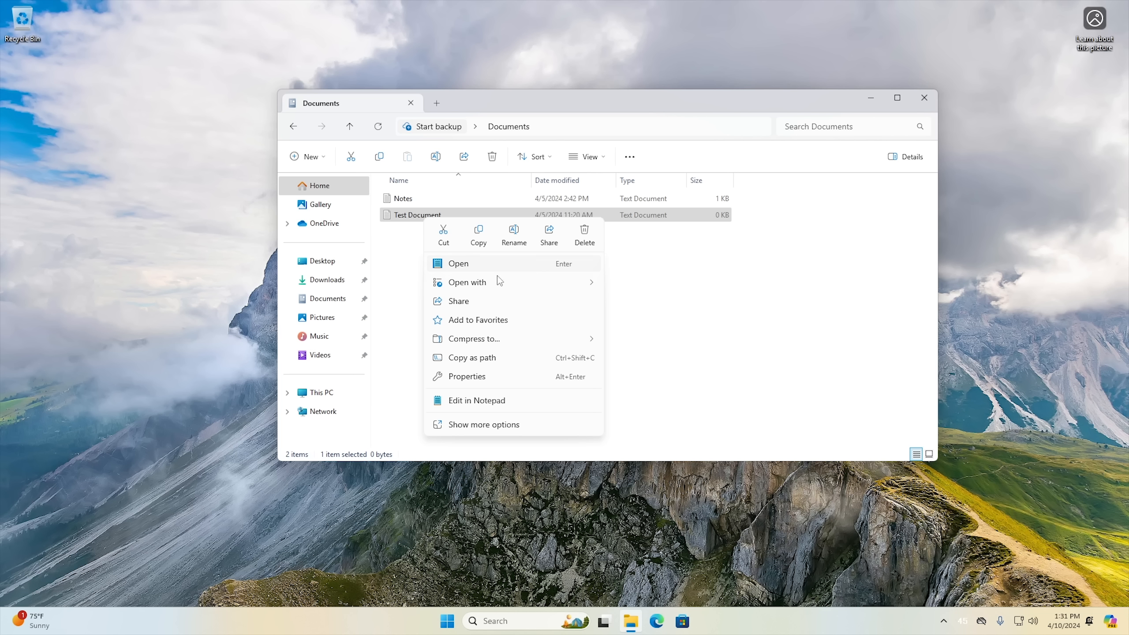
{"action": "mouse_move", "coordinate": [473, 341]}
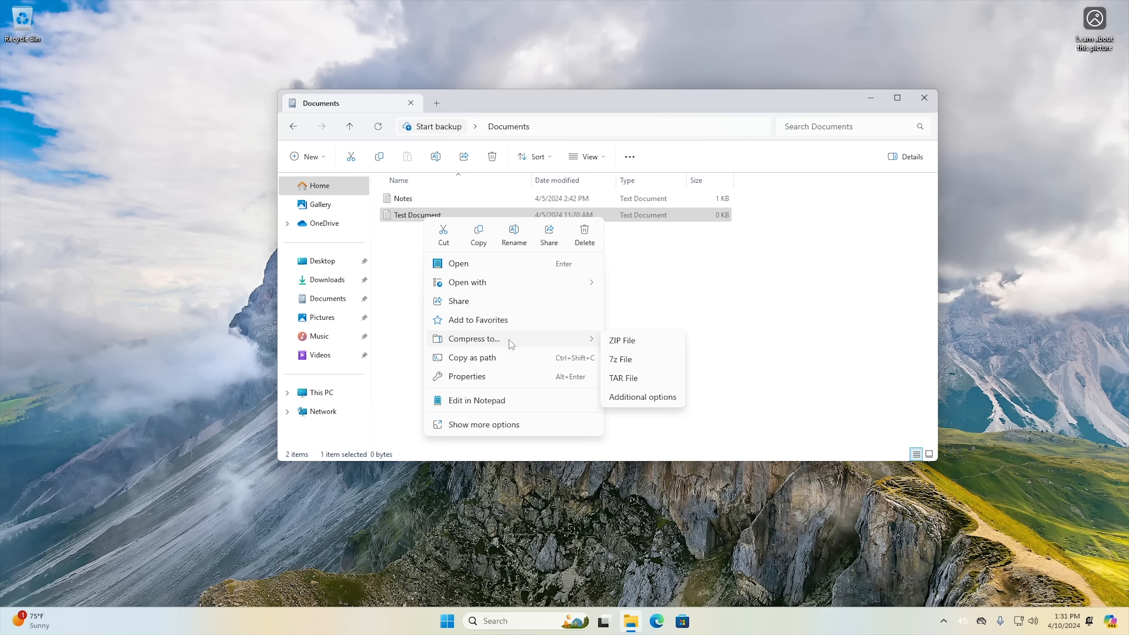
{"action": "left_click", "coordinate": [646, 364]}
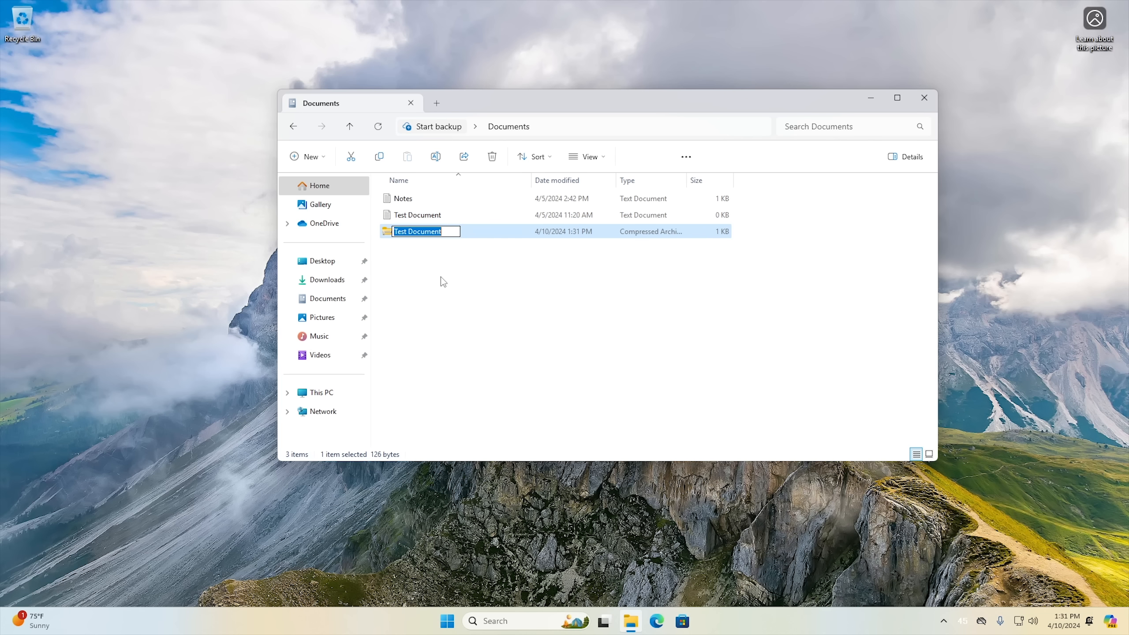
{"action": "key", "text": "Return"}
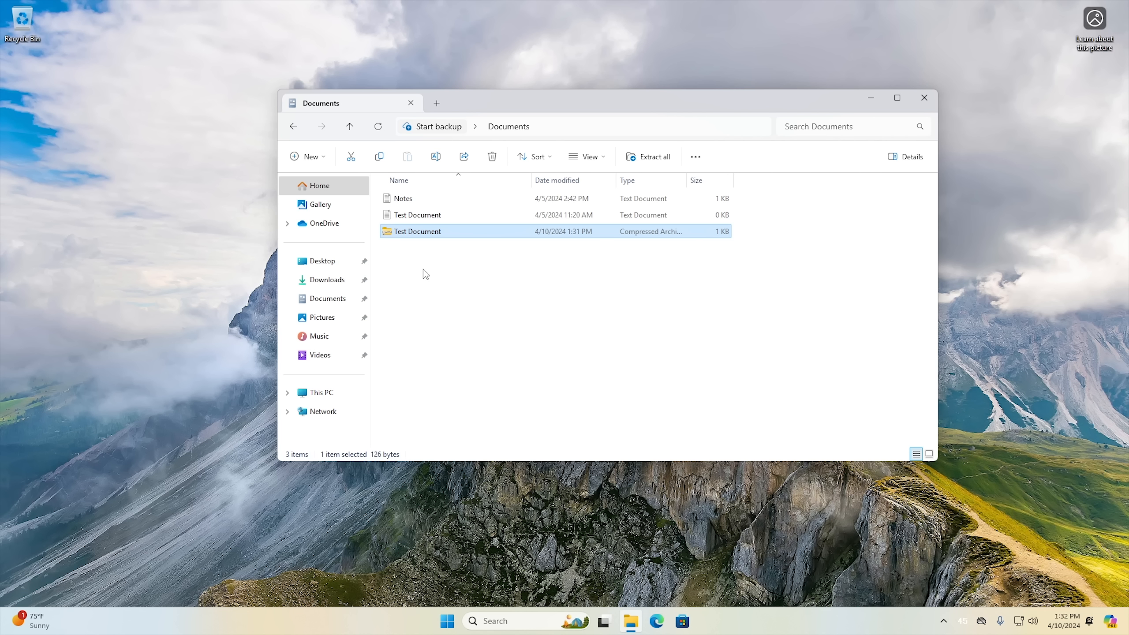
Send the Test Document text file to a compressed (zipped) folder and keep the suggested name.
{"action": "right_click", "coordinate": [414, 217]}
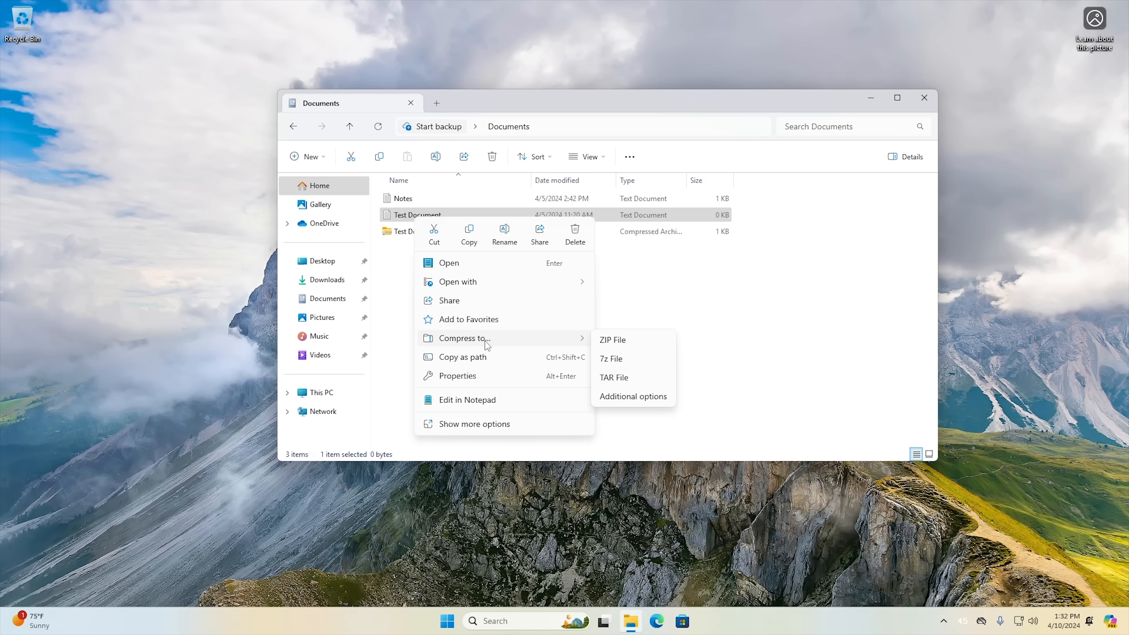
{"action": "left_click", "coordinate": [475, 425]}
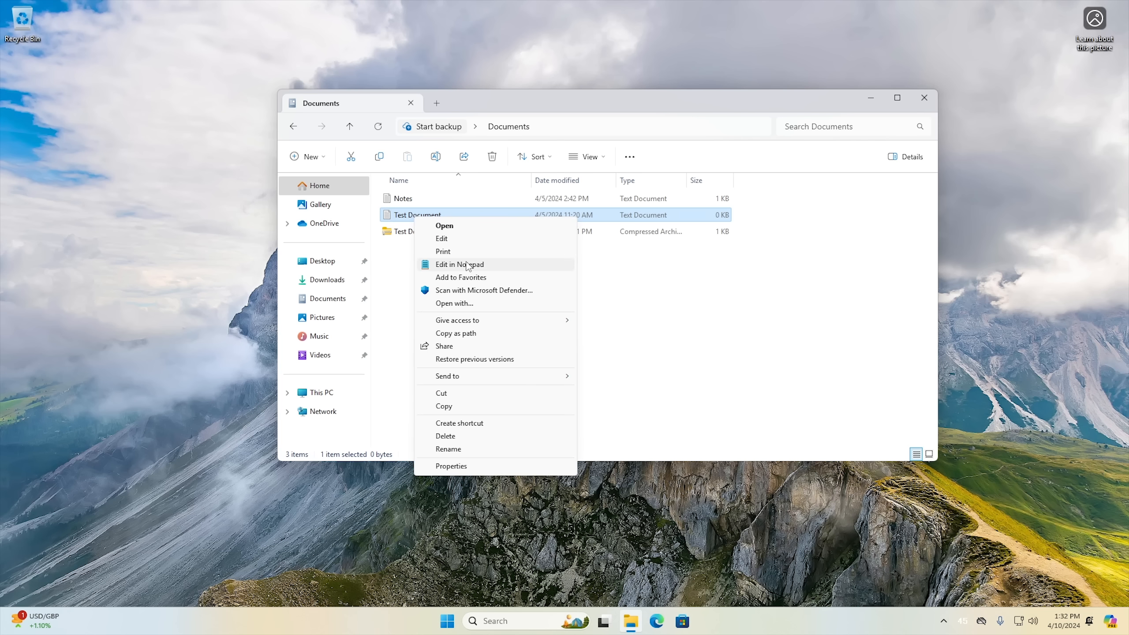
{"action": "mouse_move", "coordinate": [471, 375]}
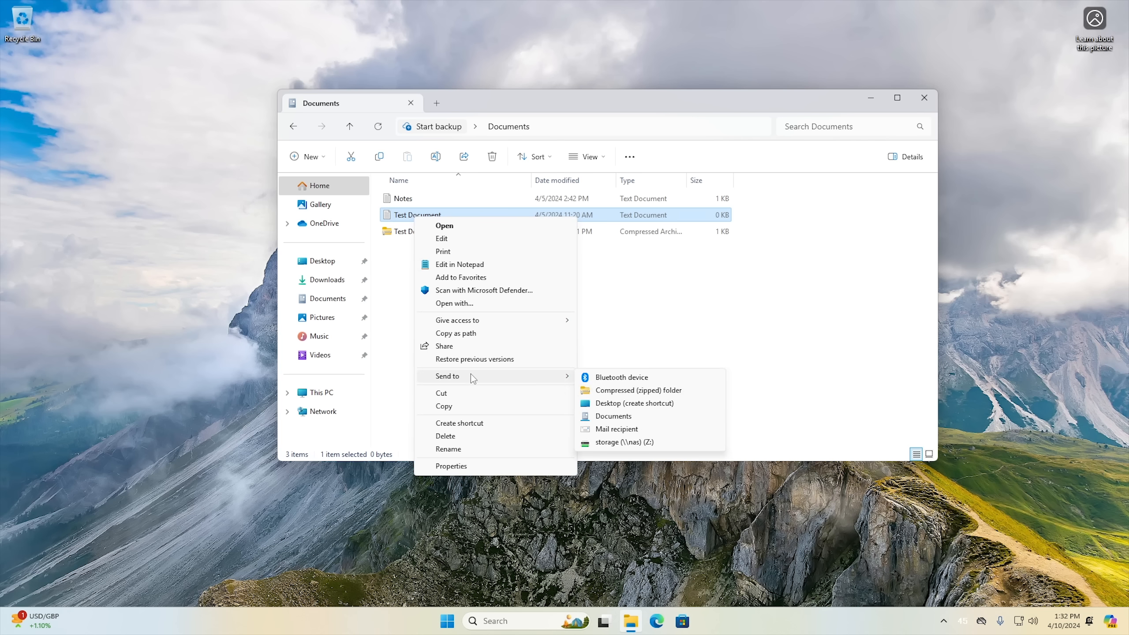
{"action": "left_click", "coordinate": [661, 394]}
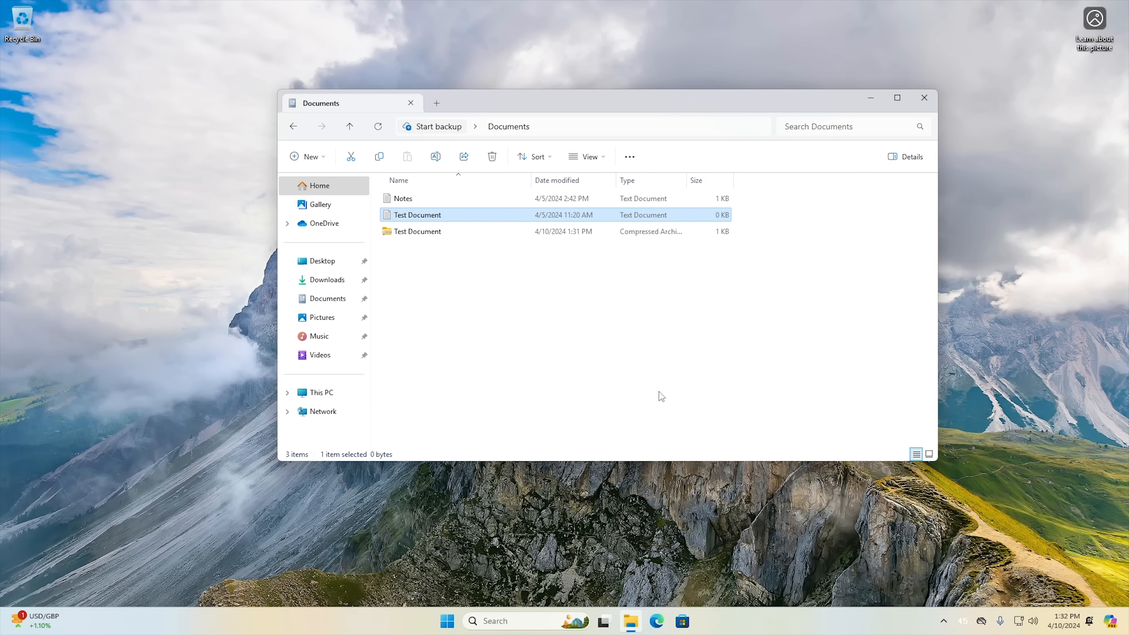
{"action": "left_click", "coordinate": [441, 303]}
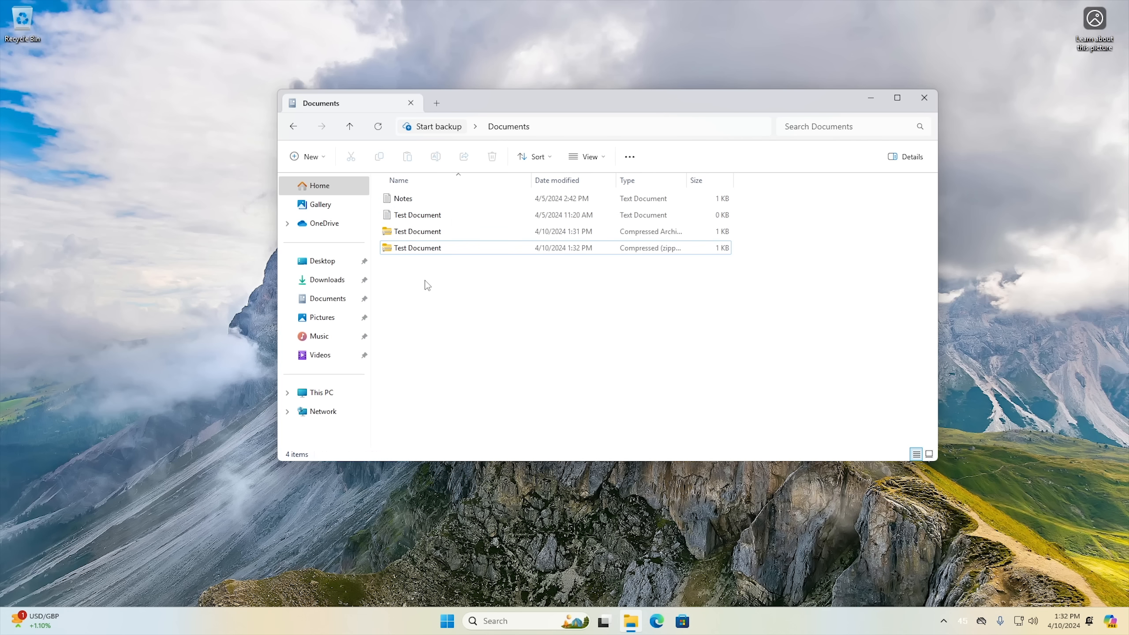
Open the additional compression options for the Test Document text file, choose the 7zip archive format, and review its compression methods.
{"action": "right_click", "coordinate": [417, 220]}
{"action": "mouse_move", "coordinate": [482, 346]}
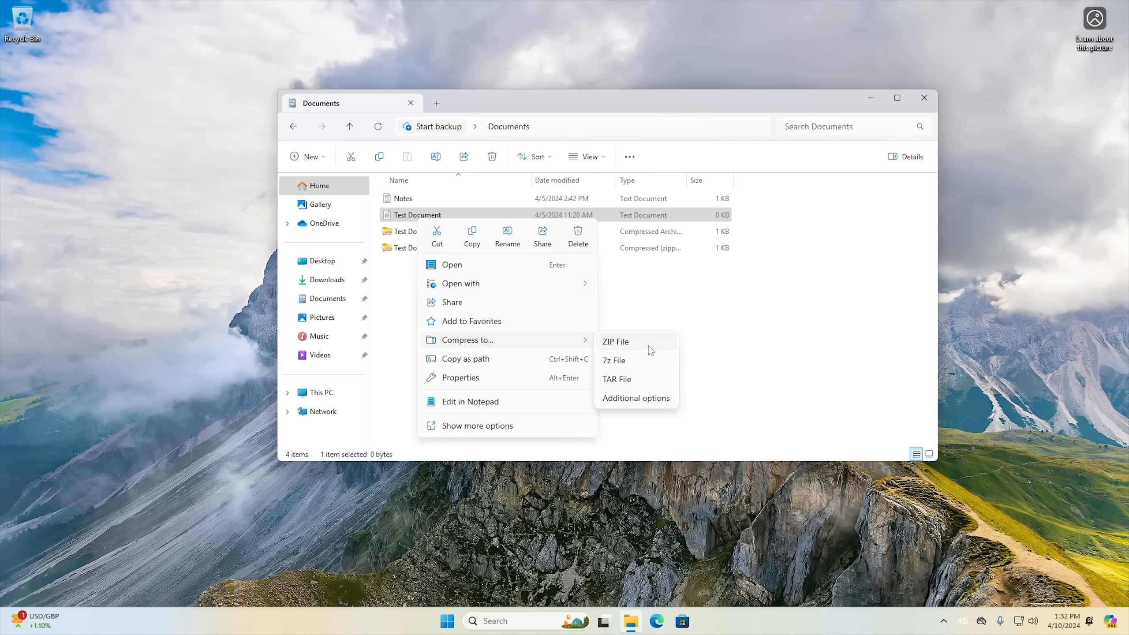
{"action": "left_click", "coordinate": [641, 402]}
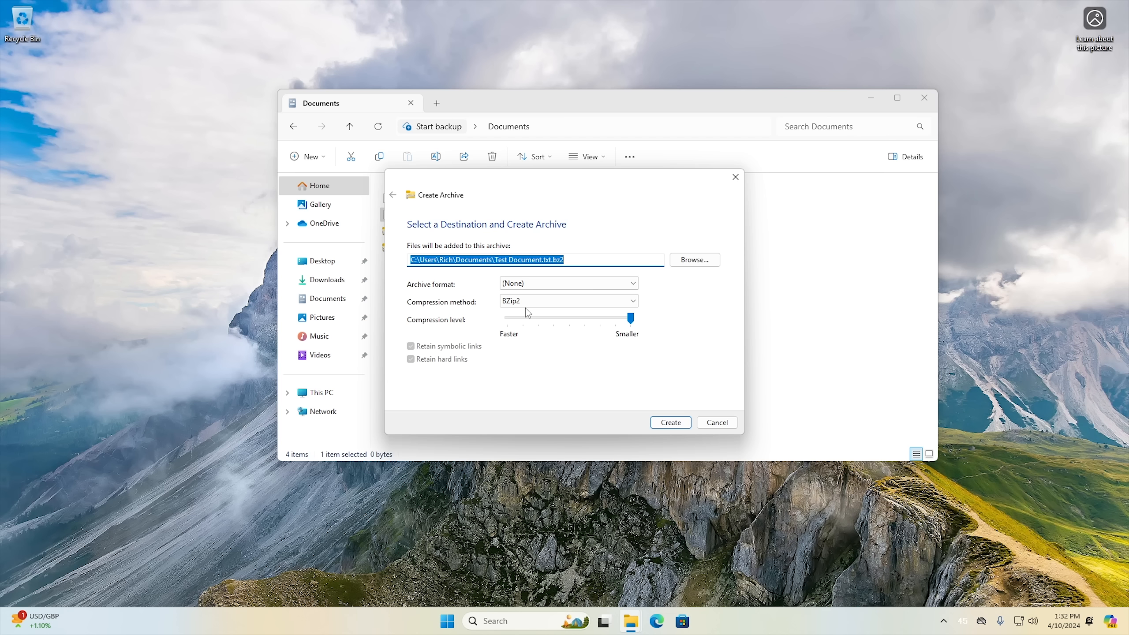
{"action": "left_click", "coordinate": [547, 284]}
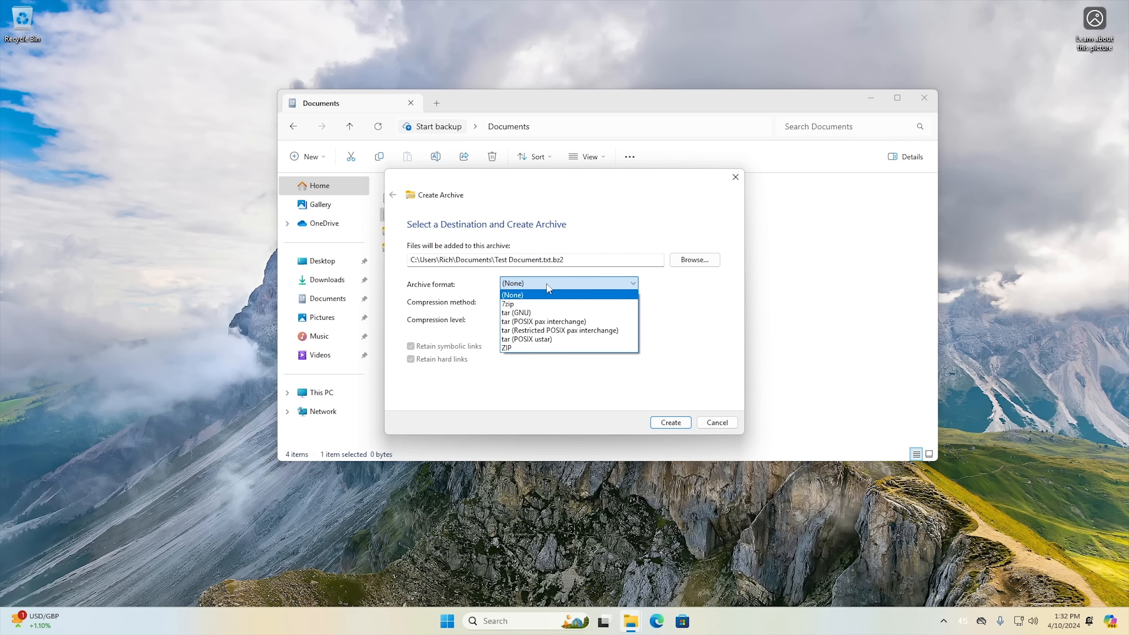
{"action": "left_click", "coordinate": [550, 304]}
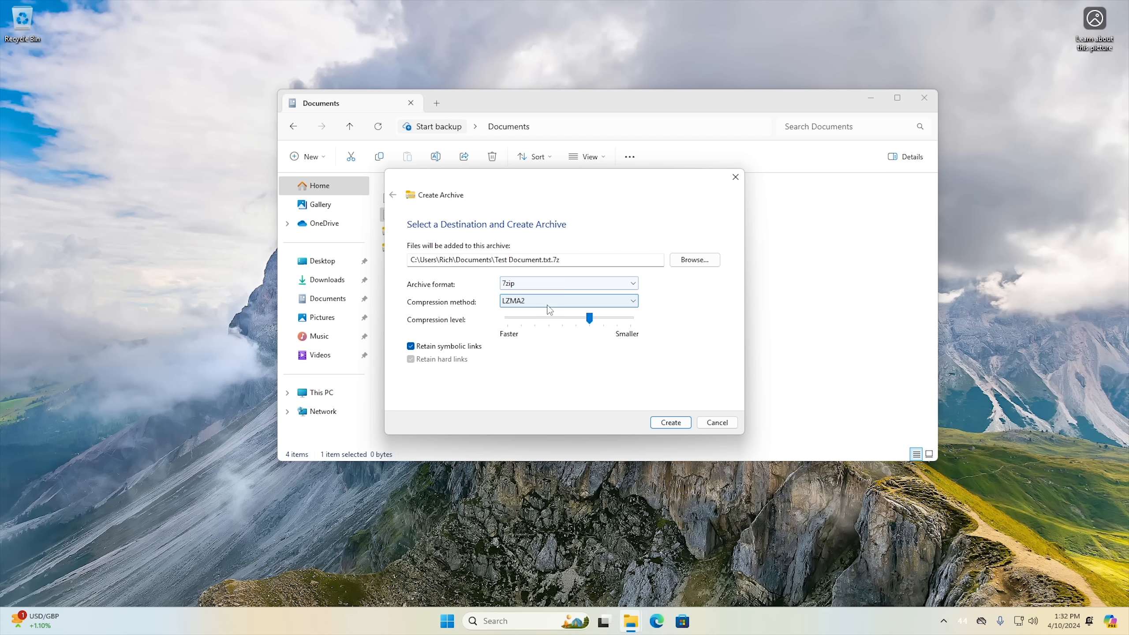
{"action": "left_click", "coordinate": [534, 305]}
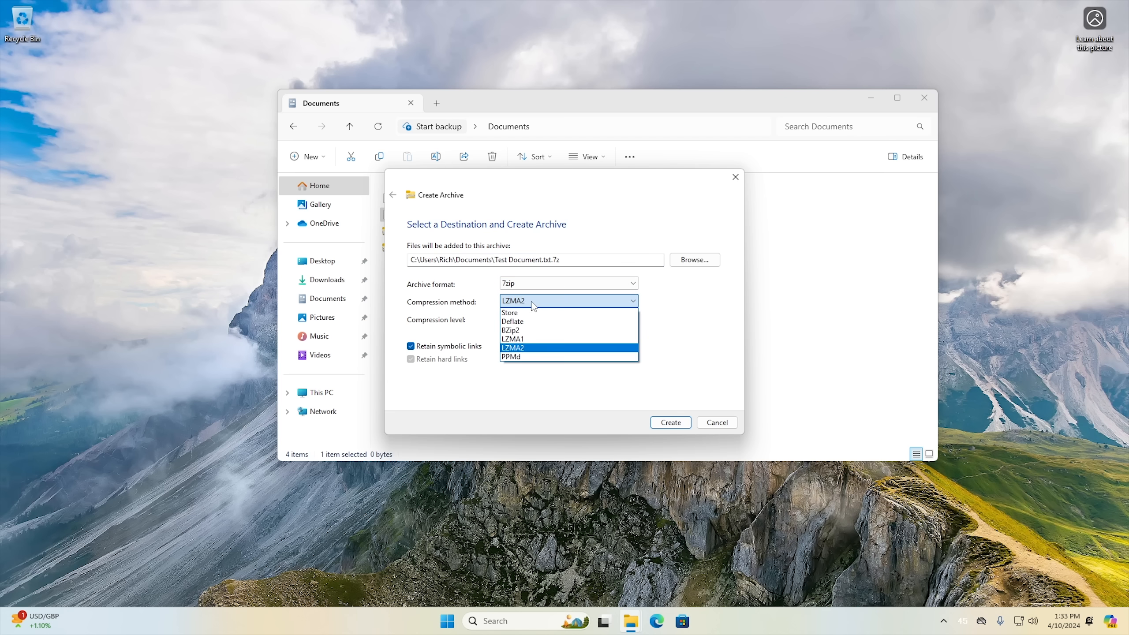
{"action": "left_click", "coordinate": [533, 304]}
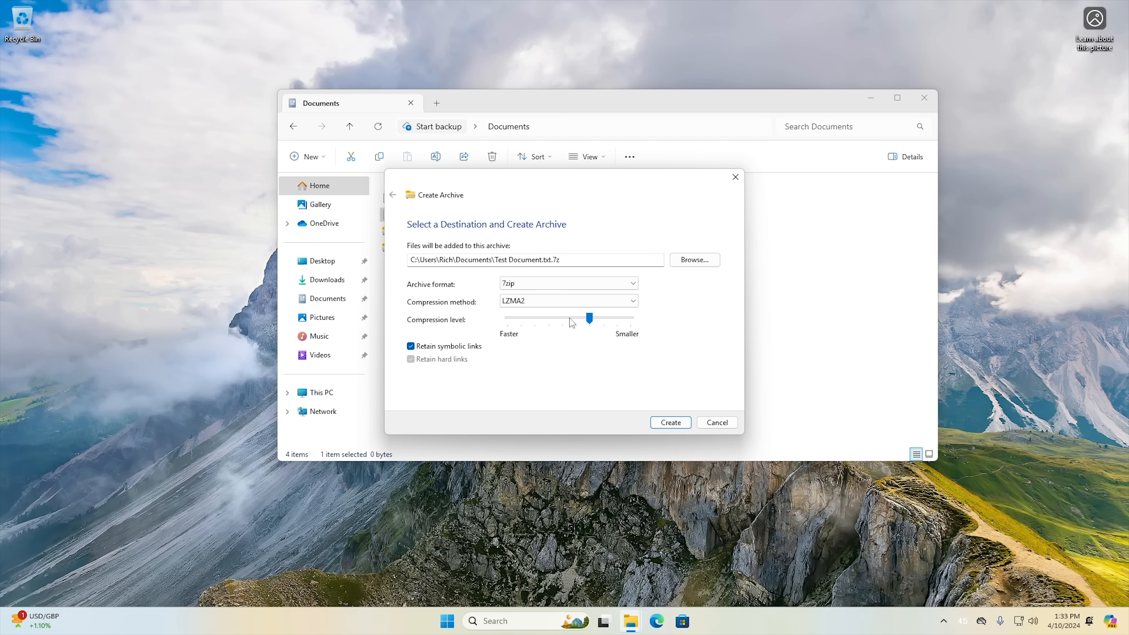
Switch the archive format to tar (GNU) and review its compression methods, leaving the method at (None).
{"action": "left_click", "coordinate": [542, 283]}
{"action": "left_click", "coordinate": [541, 313]}
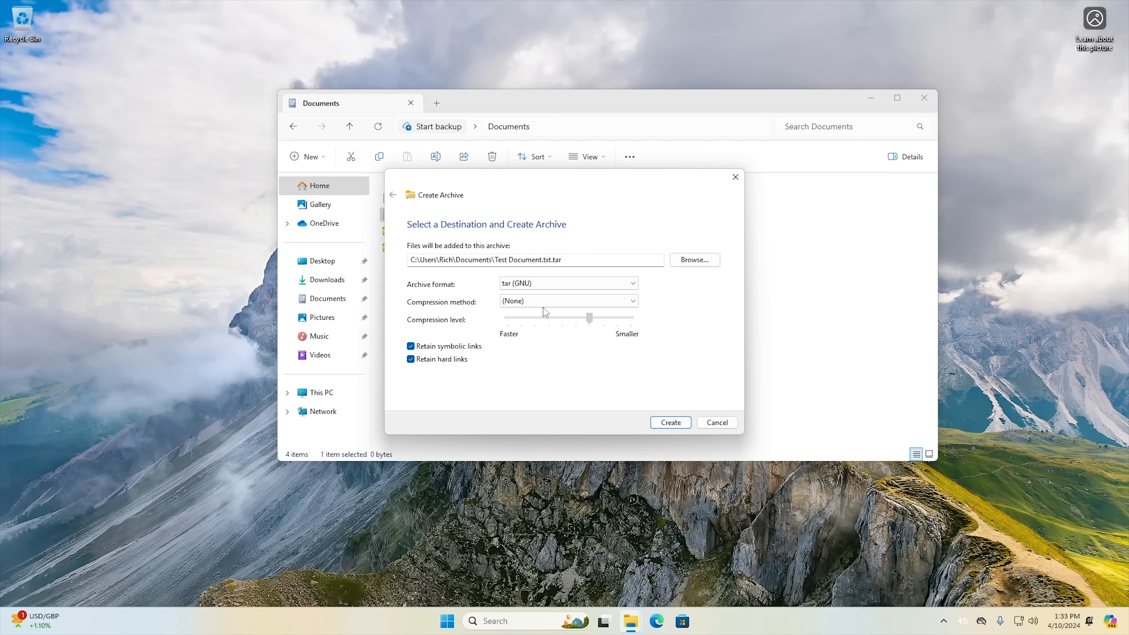
{"action": "left_click", "coordinate": [543, 302]}
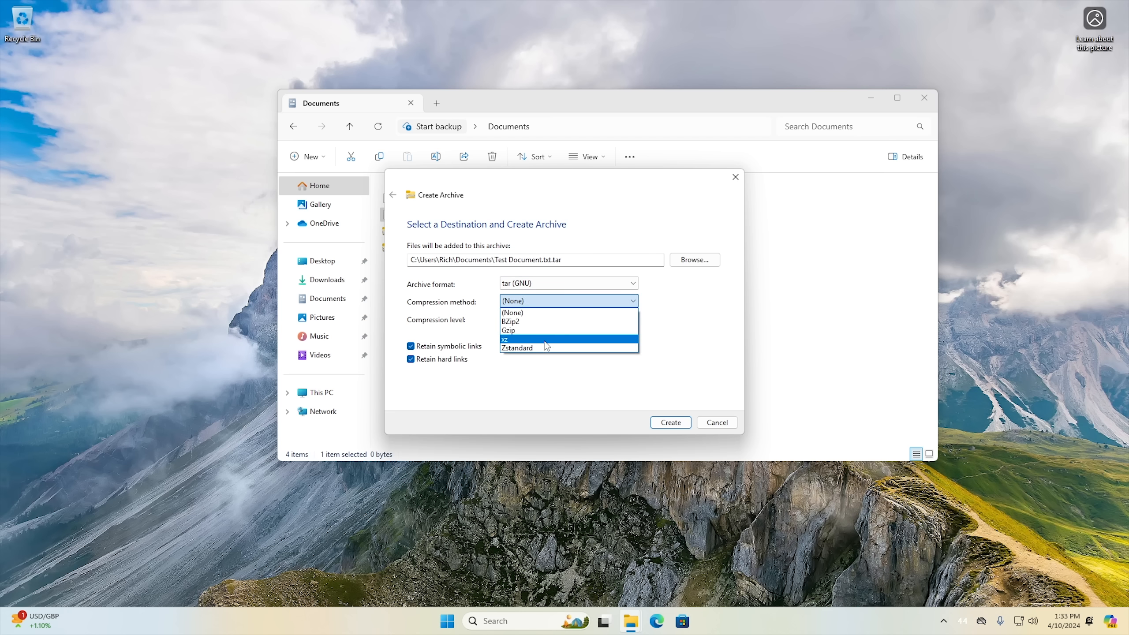
{"action": "left_click", "coordinate": [542, 312]}
Switch the archive format to ZIP, review its compression methods, and cancel creating the archive.
{"action": "left_click", "coordinate": [539, 287]}
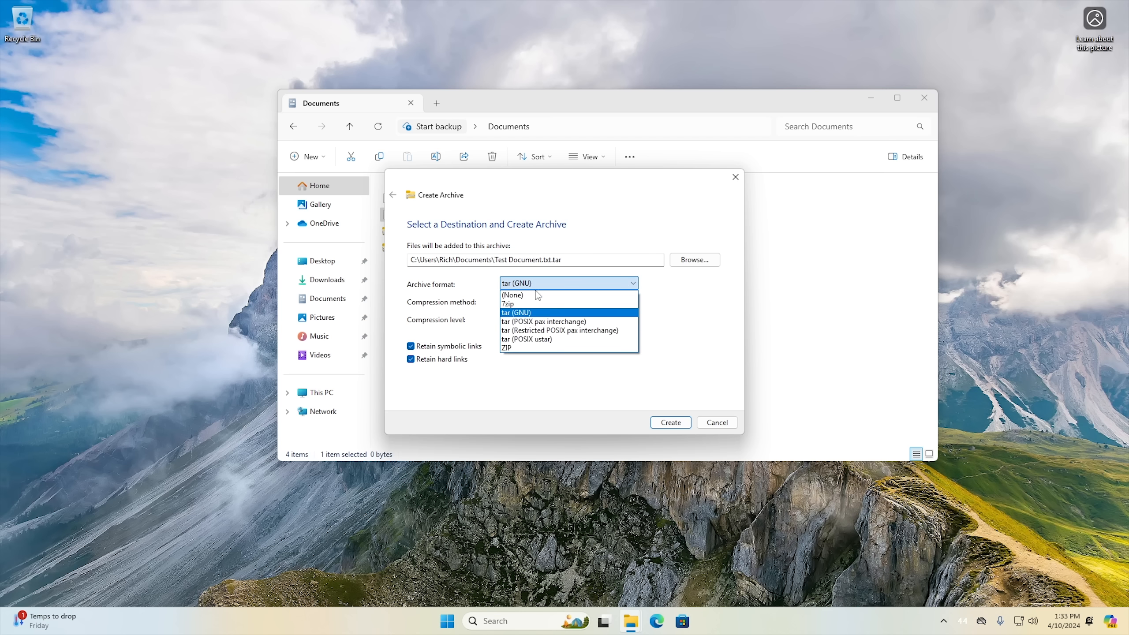
{"action": "left_click", "coordinate": [535, 348]}
{"action": "left_click", "coordinate": [534, 303]}
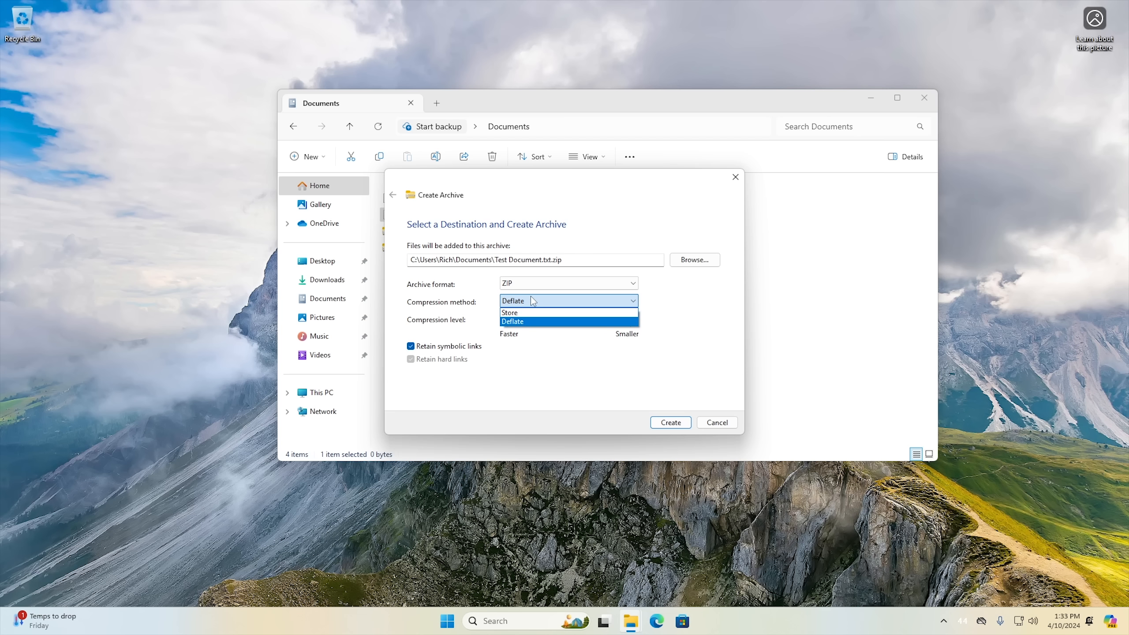
{"action": "left_click", "coordinate": [531, 284]}
{"action": "left_click", "coordinate": [531, 285]}
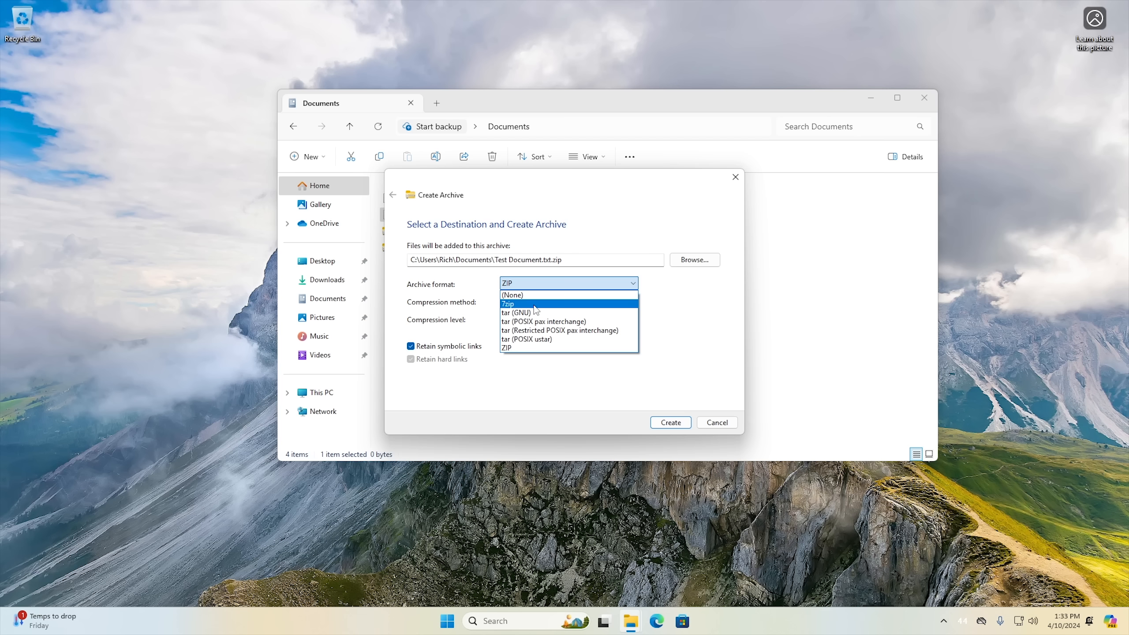
{"action": "left_click", "coordinate": [720, 422]}
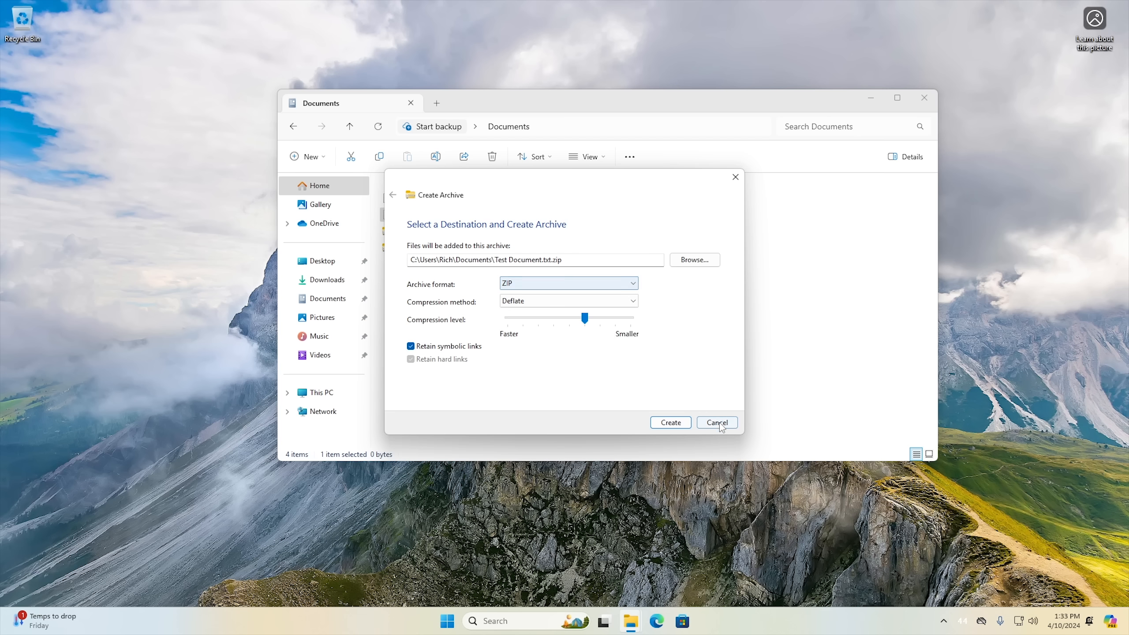
{"action": "left_click", "coordinate": [716, 422]}
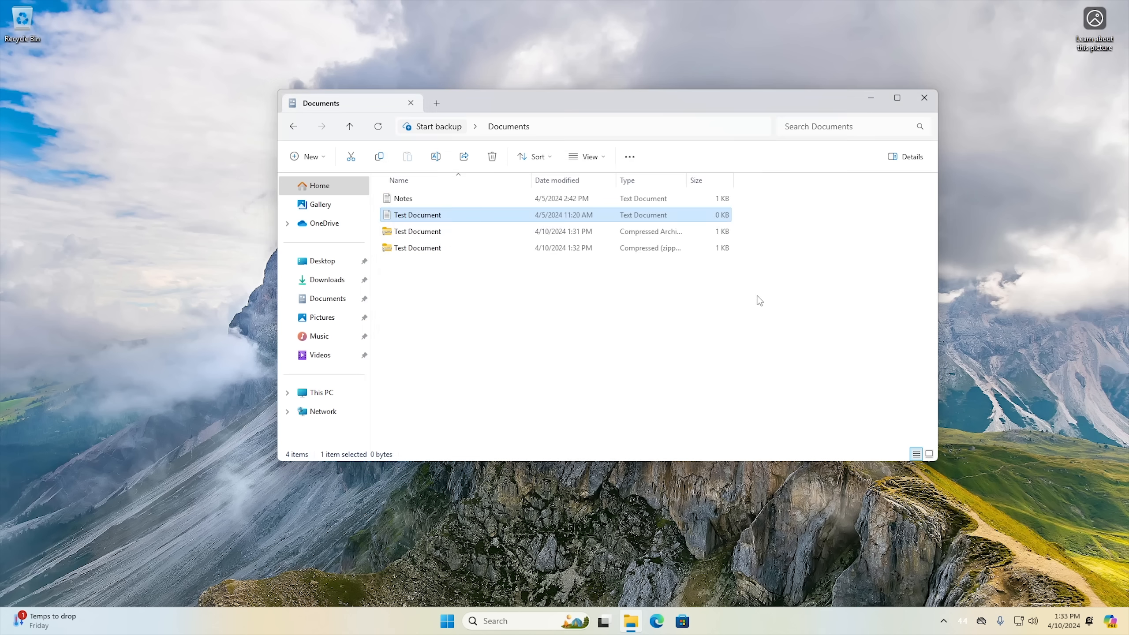
{"action": "left_click", "coordinate": [722, 329]}
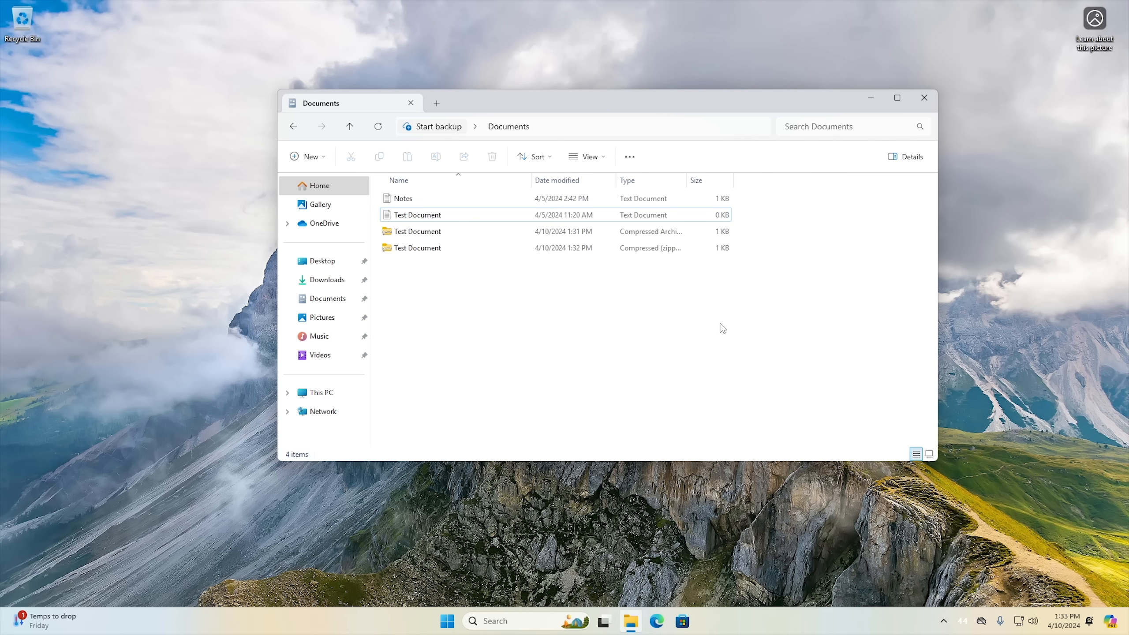
Close File Explorer, search for cmd to open Command Prompt, and move its window near the middle of the desktop.
{"action": "left_click", "coordinate": [928, 99]}
{"action": "left_click", "coordinate": [456, 626]}
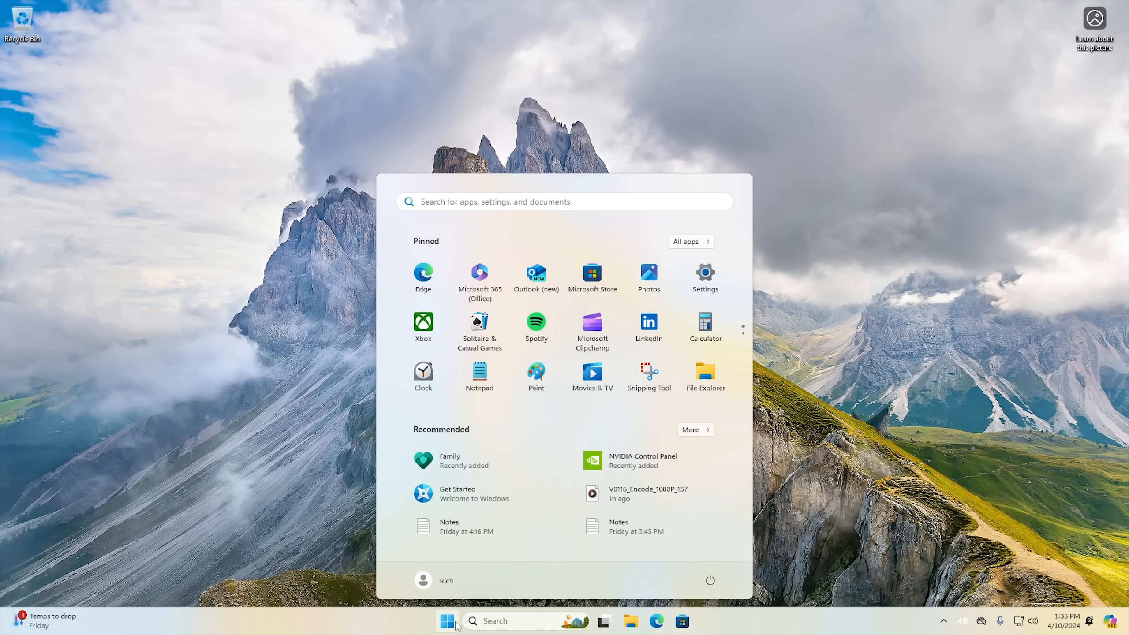
{"action": "type", "text": "cmd"}
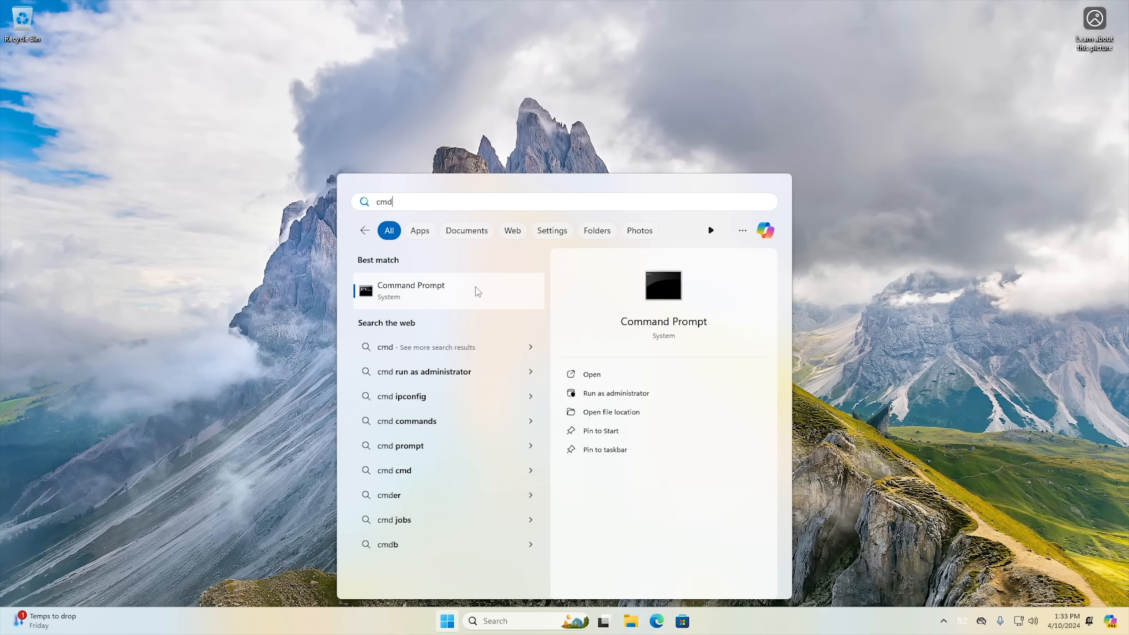
{"action": "left_click", "coordinate": [478, 291]}
{"action": "left_click_drag", "start_coordinate": [321, 63], "coordinate": [561, 128]}
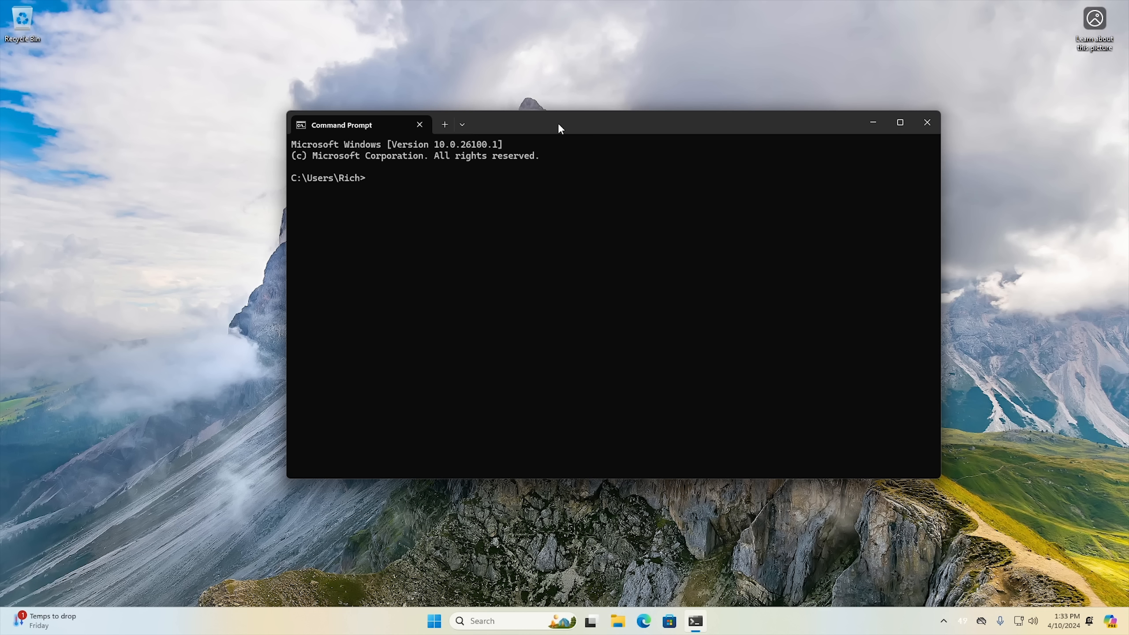
Try to run powercfg -h off in the non-elevated Command Prompt, and close the window.
{"action": "type", "text": "powercfg -h off"}
{"action": "key", "text": "Return"}
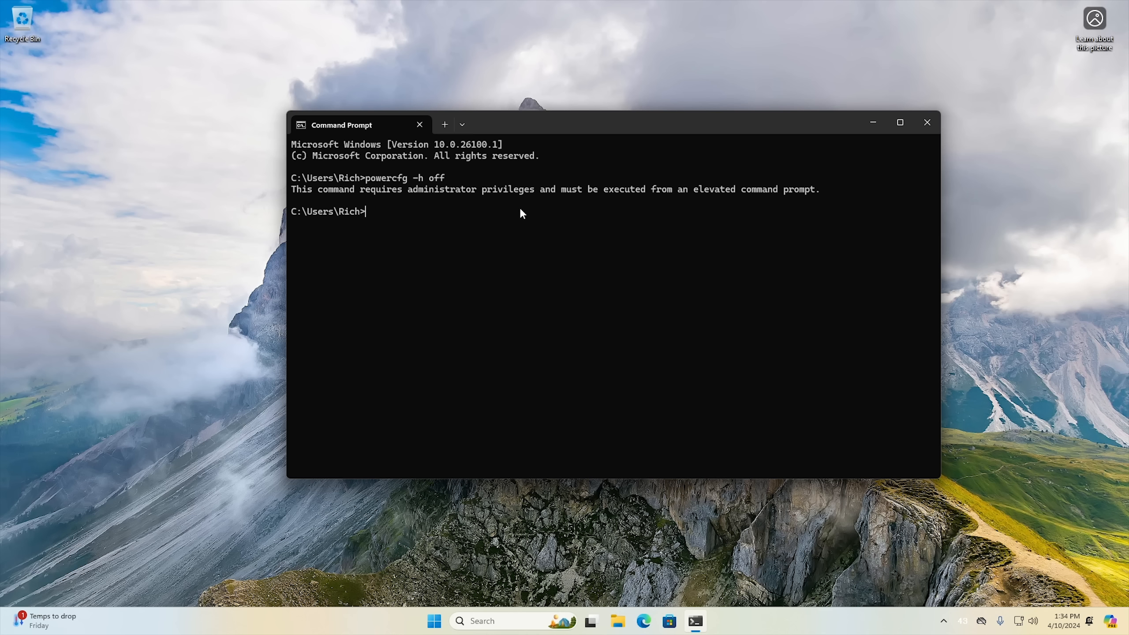
{"action": "left_click", "coordinate": [927, 122]}
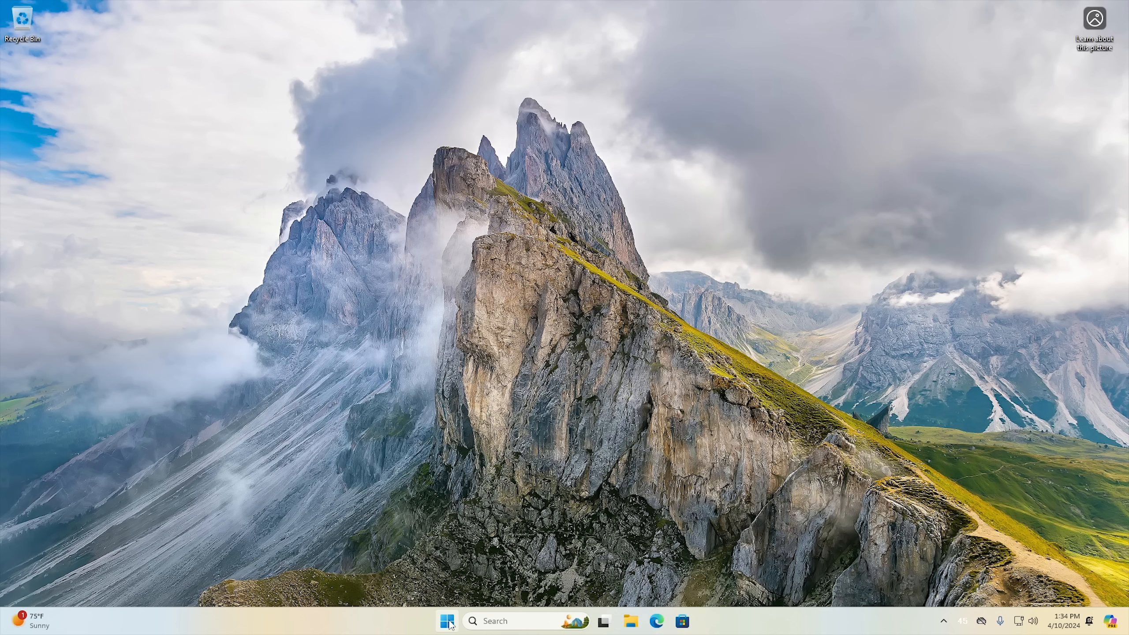
Search for cmd, run Command Prompt as administrator, allow the changes, and close the elevated window.
{"action": "left_click", "coordinate": [447, 621]}
{"action": "type", "text": "cmd"}
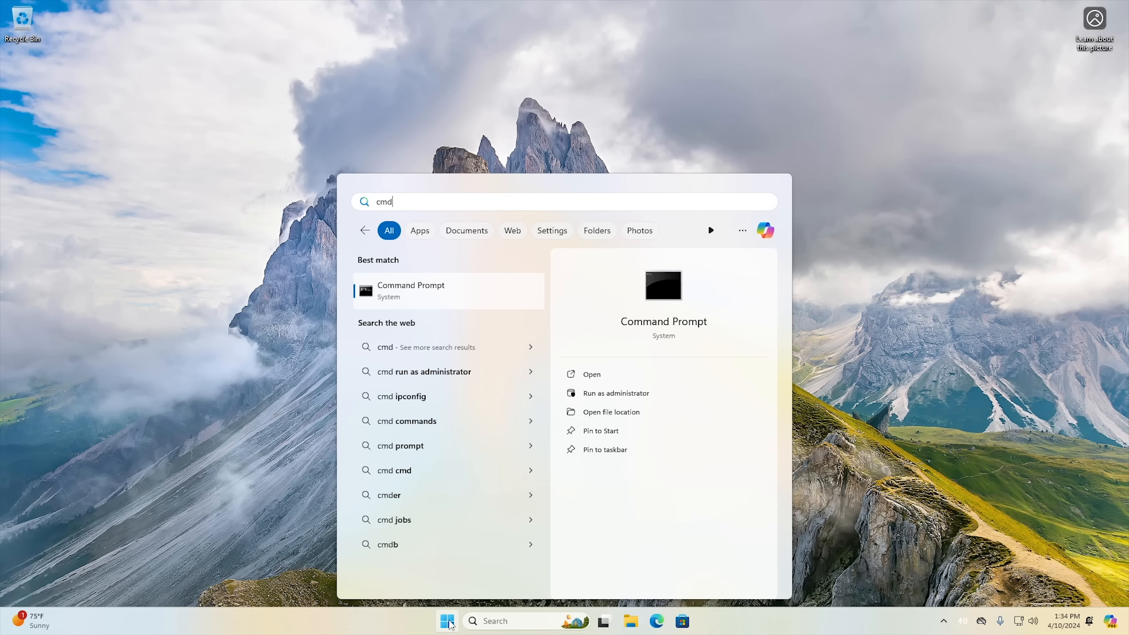
{"action": "left_click", "coordinate": [628, 397]}
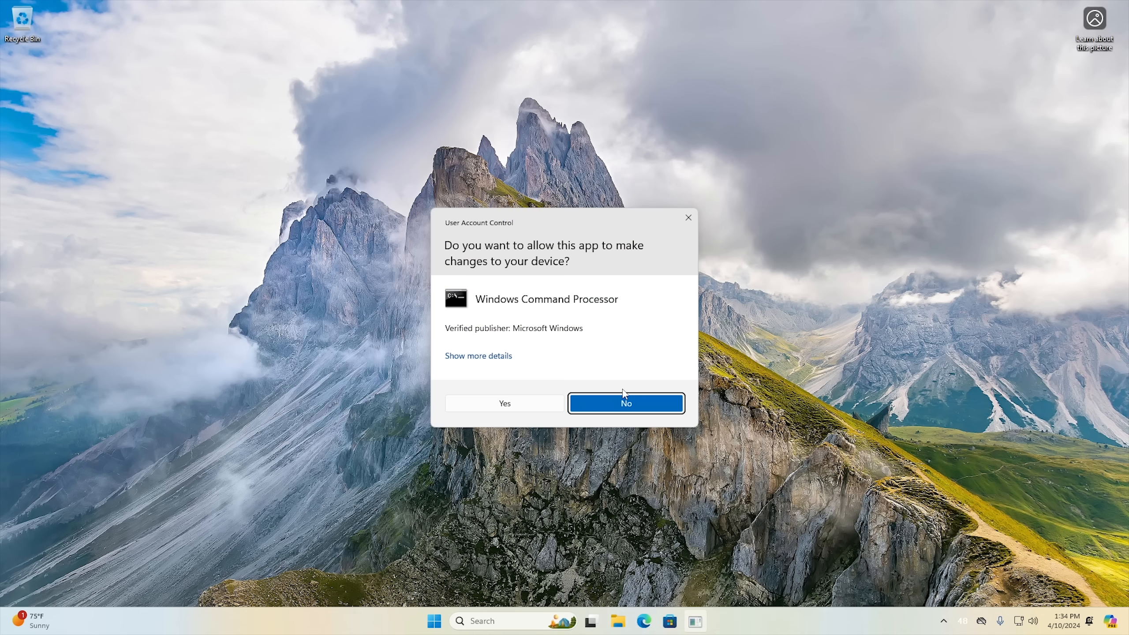
{"action": "left_click", "coordinate": [504, 404]}
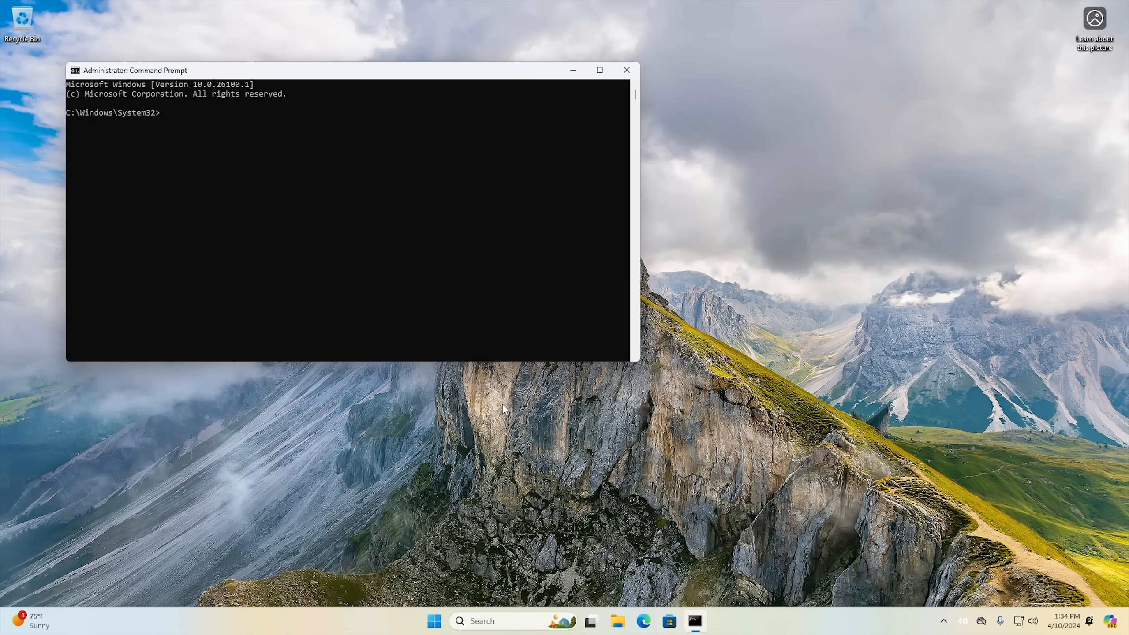
{"action": "left_click", "coordinate": [627, 70]}
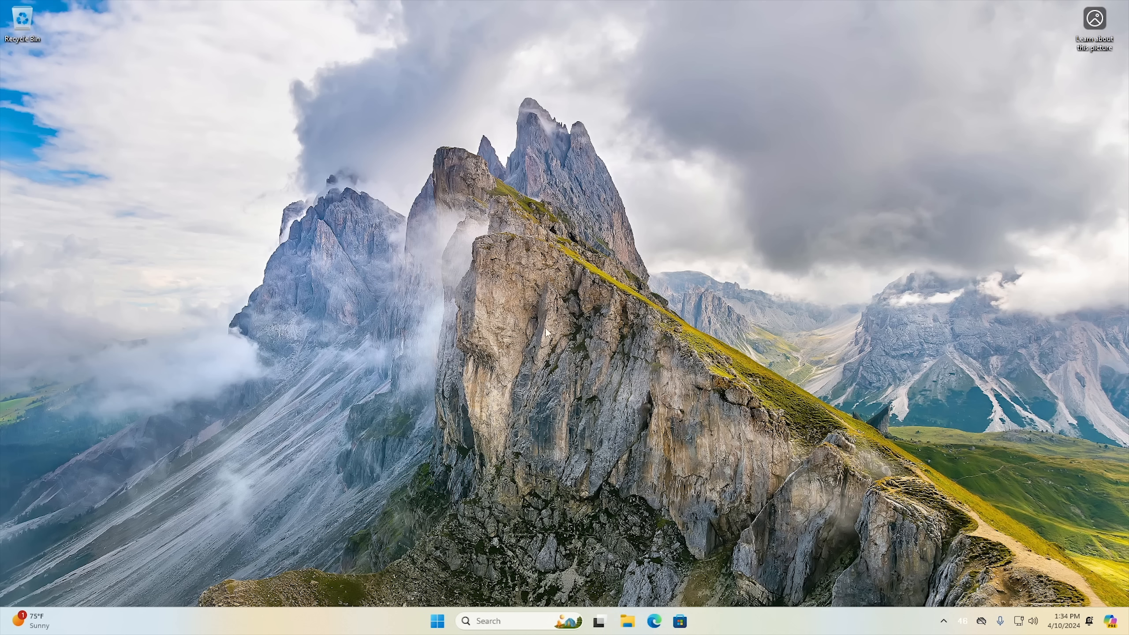
Search for cmd, open a non-elevated Command Prompt, and move its window near the middle of the desktop.
{"action": "left_click", "coordinate": [446, 623]}
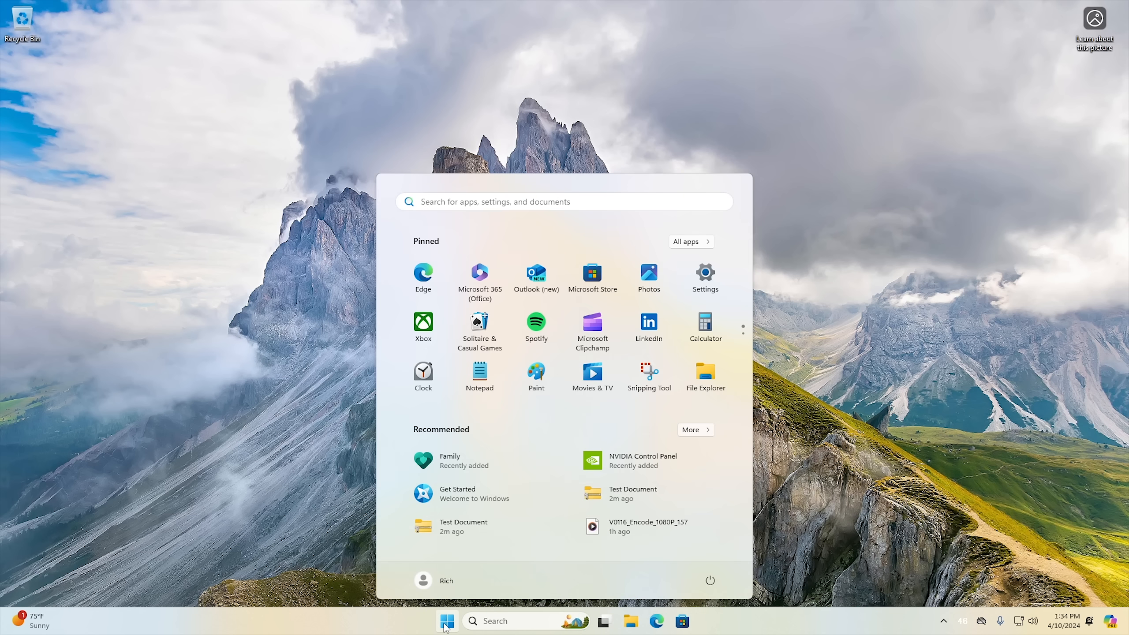
{"action": "type", "text": "cmd"}
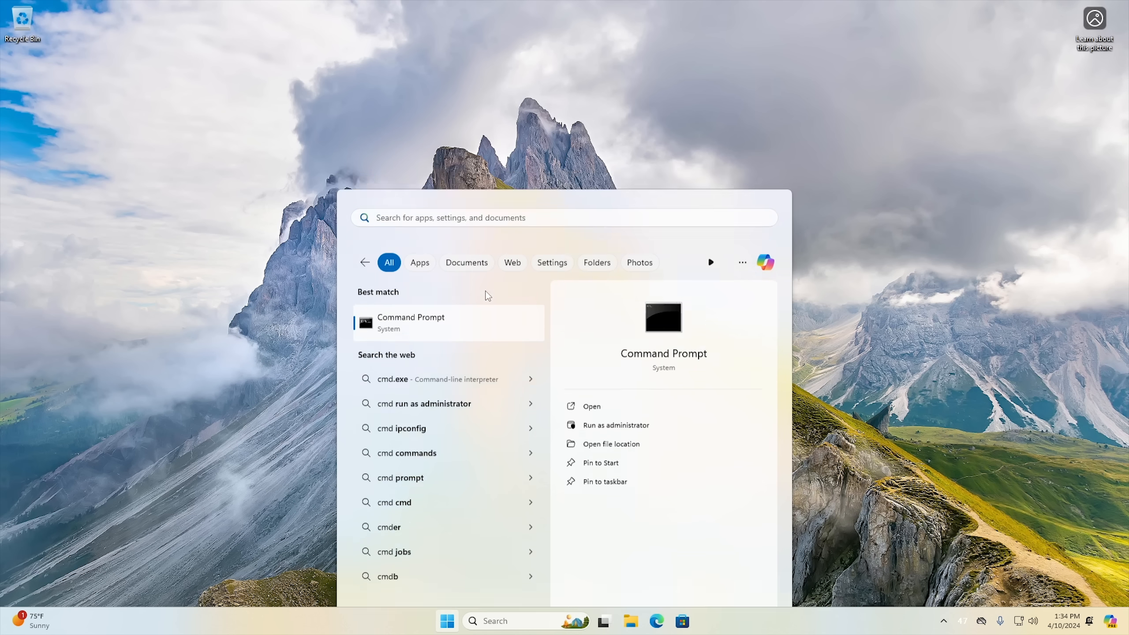
{"action": "key", "text": "Return"}
{"action": "left_click_drag", "start_coordinate": [381, 103], "coordinate": [560, 165]}
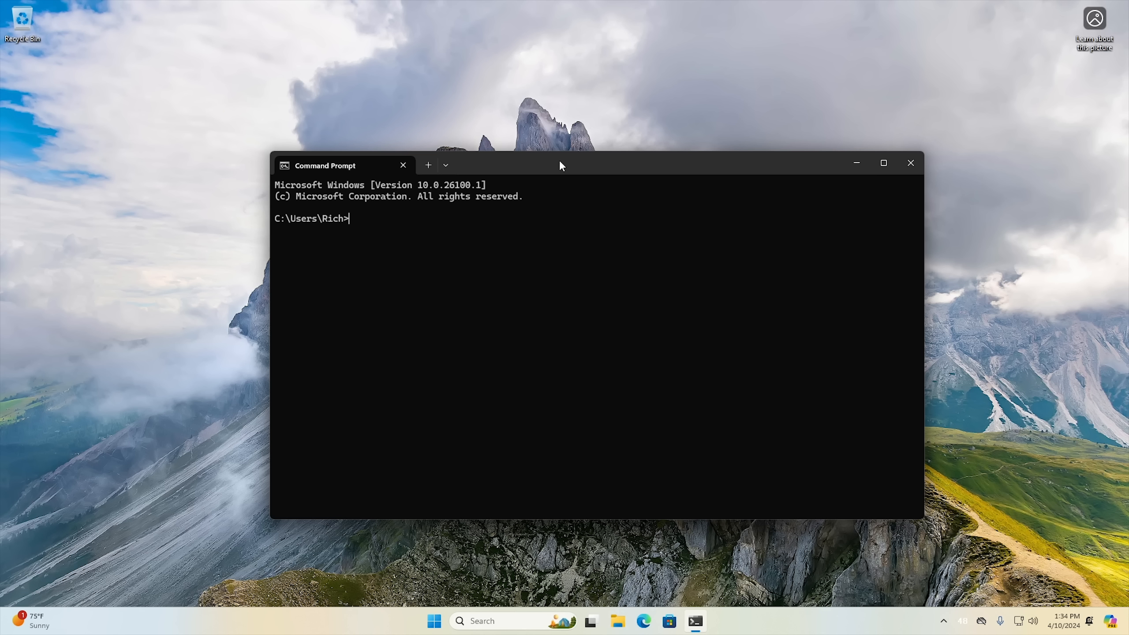
Try to run sudo powercfg /h off in Command Prompt.
{"action": "type", "text": "sudo"}
{"action": "type", "text": "powercfg /h off"}
{"action": "key", "text": "Return"}
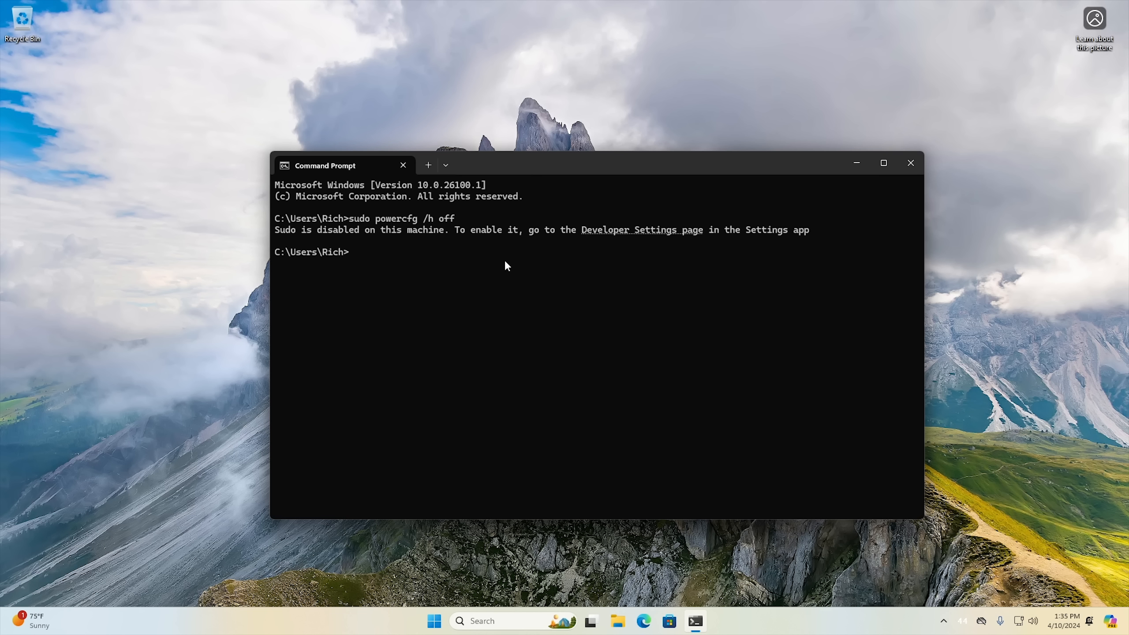
Open the Developer Settings page linked in the sudo message, turn on Enable sudo, and allow the change.
{"action": "left_click", "coordinate": [643, 232], "text": "ctrl"}
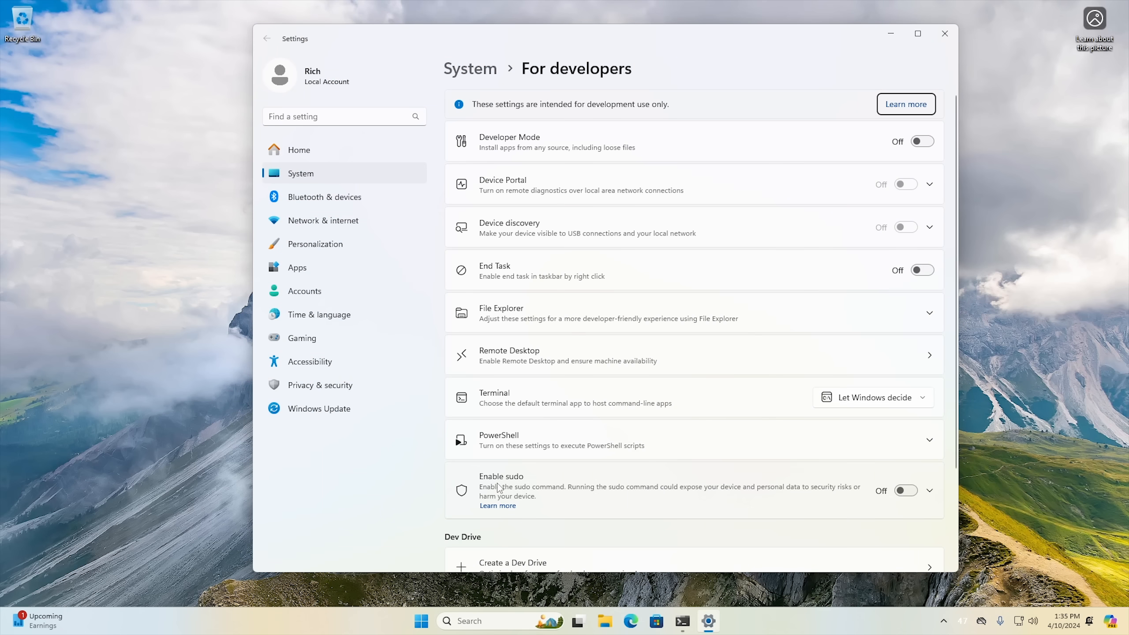
{"action": "left_click", "coordinate": [906, 491]}
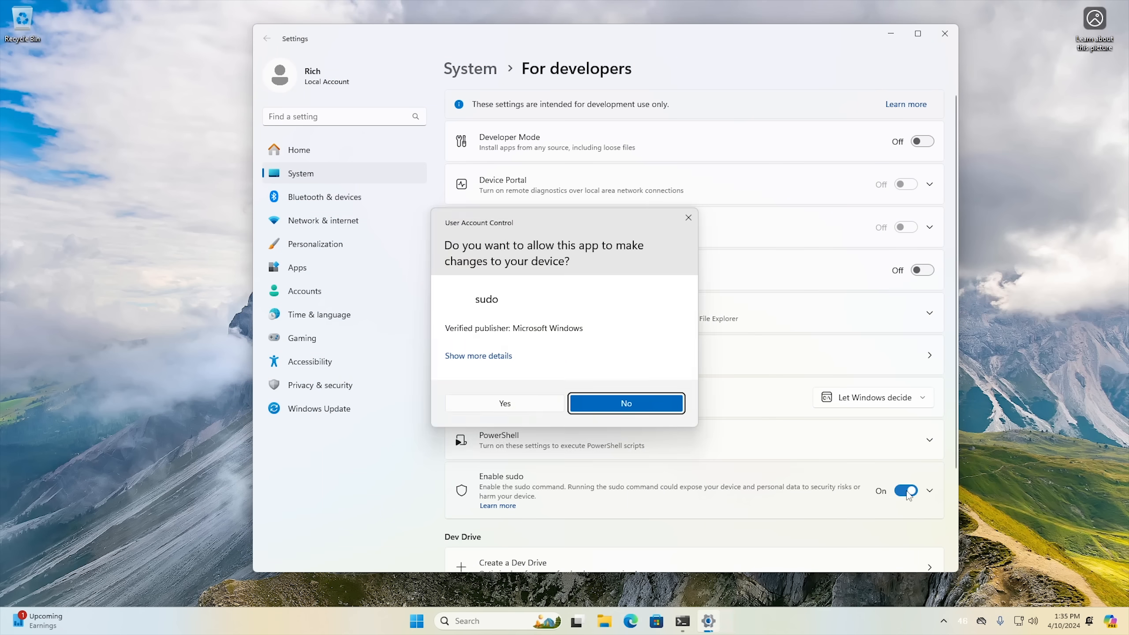
{"action": "left_click", "coordinate": [500, 406]}
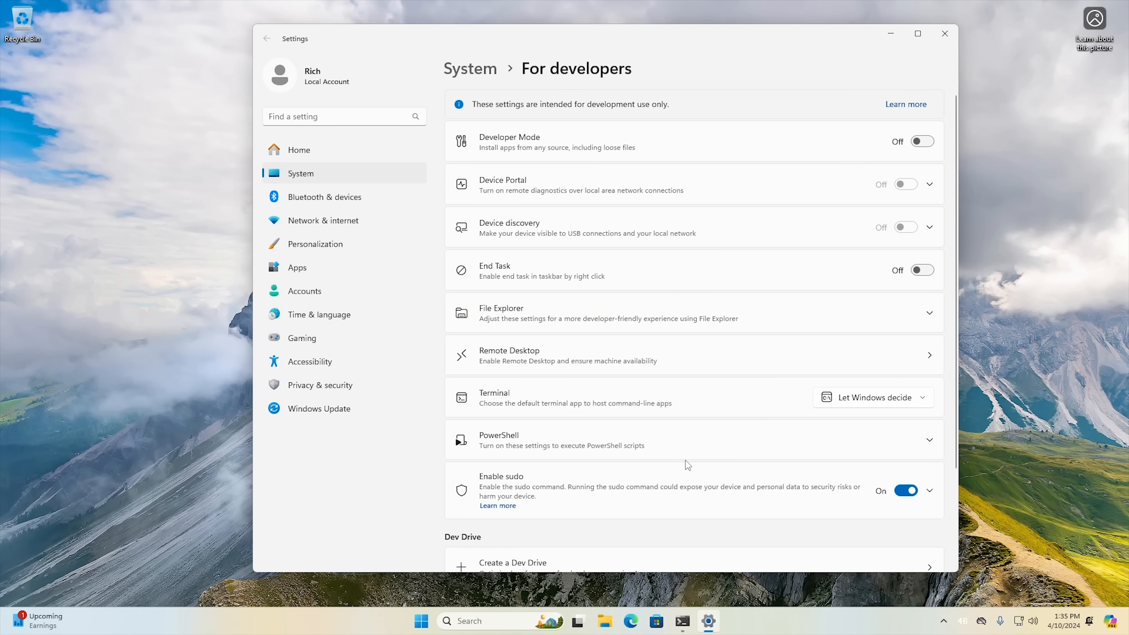
Configure sudo to run applications Inline, and minimize Settings to return to Command Prompt.
{"action": "scroll", "coordinate": [687, 465], "scroll_direction": "down", "scroll_amount": 3}
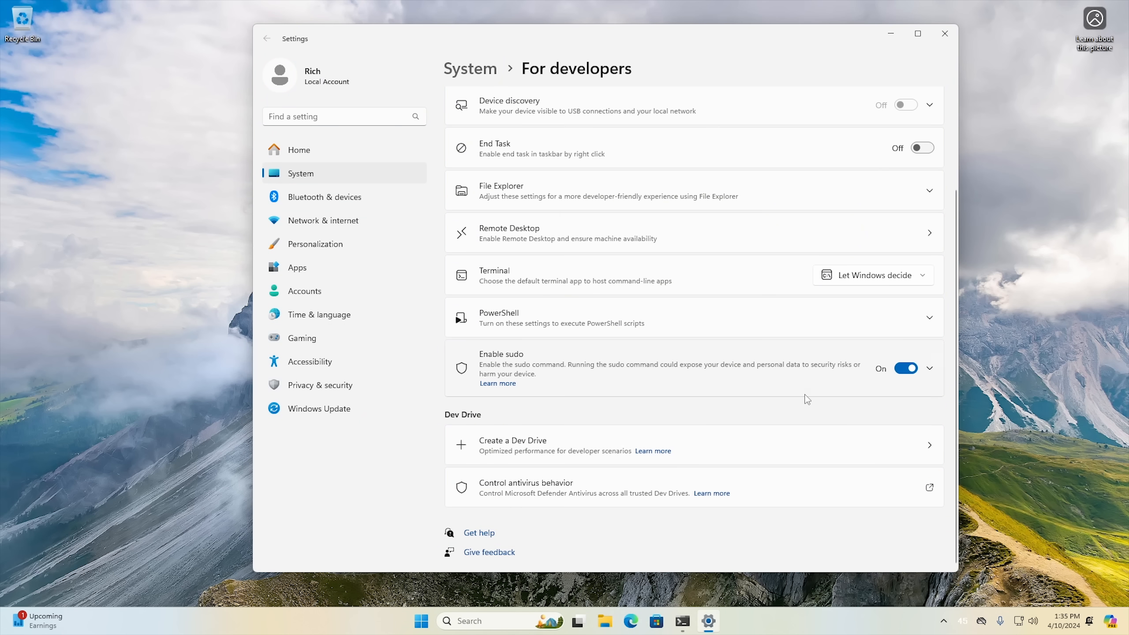
{"action": "left_click", "coordinate": [929, 368]}
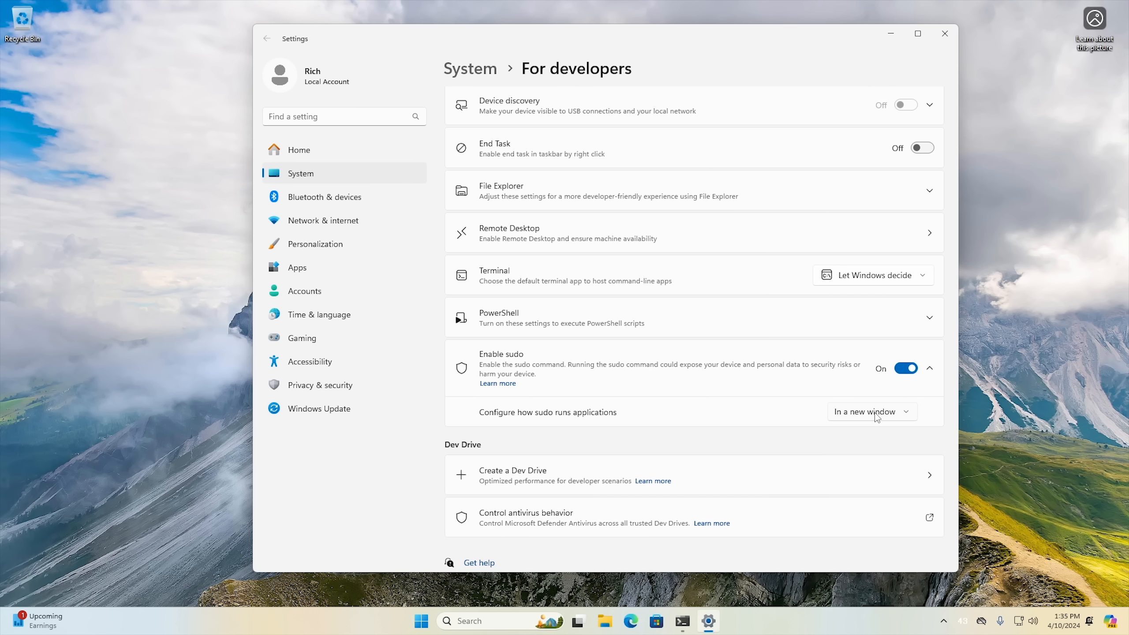
{"action": "left_click", "coordinate": [871, 412]}
{"action": "left_click", "coordinate": [869, 461]}
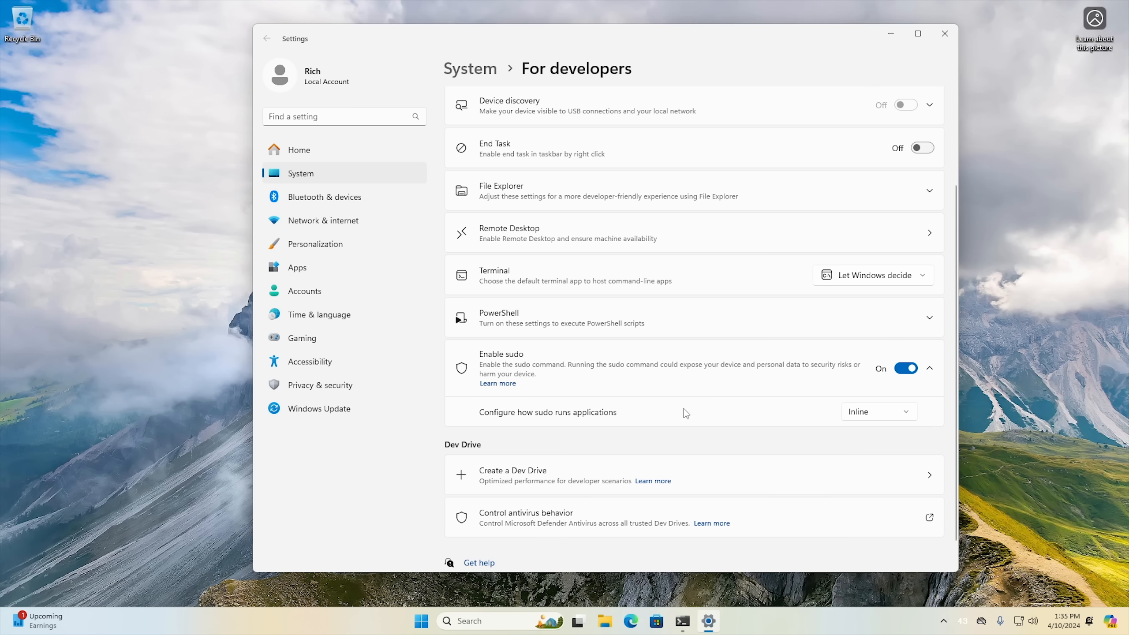
{"action": "left_click", "coordinate": [891, 37]}
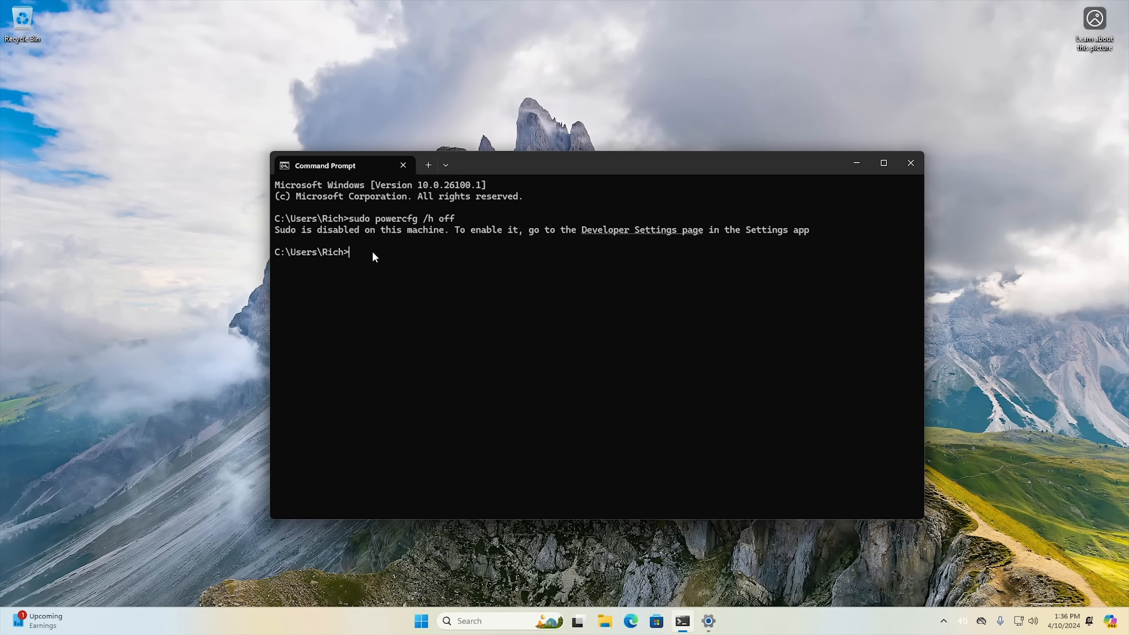
Rerun sudo powercfg /h off from the command history and allow sudo to make changes.
{"action": "key", "text": "Up"}
{"action": "key", "text": "Return"}
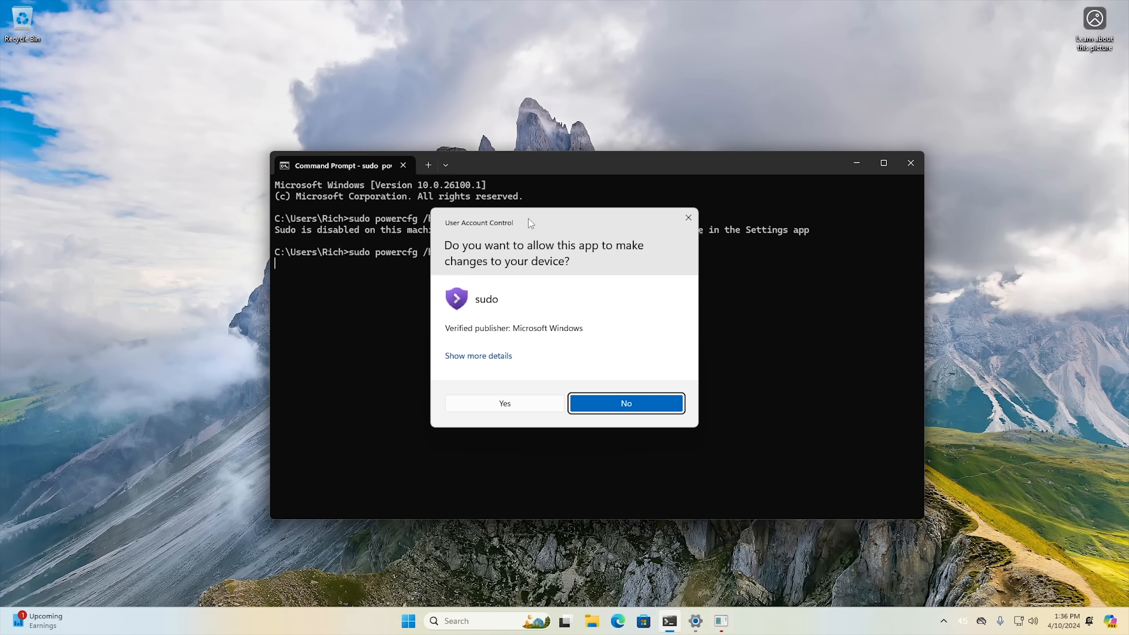
{"action": "left_click", "coordinate": [505, 408]}
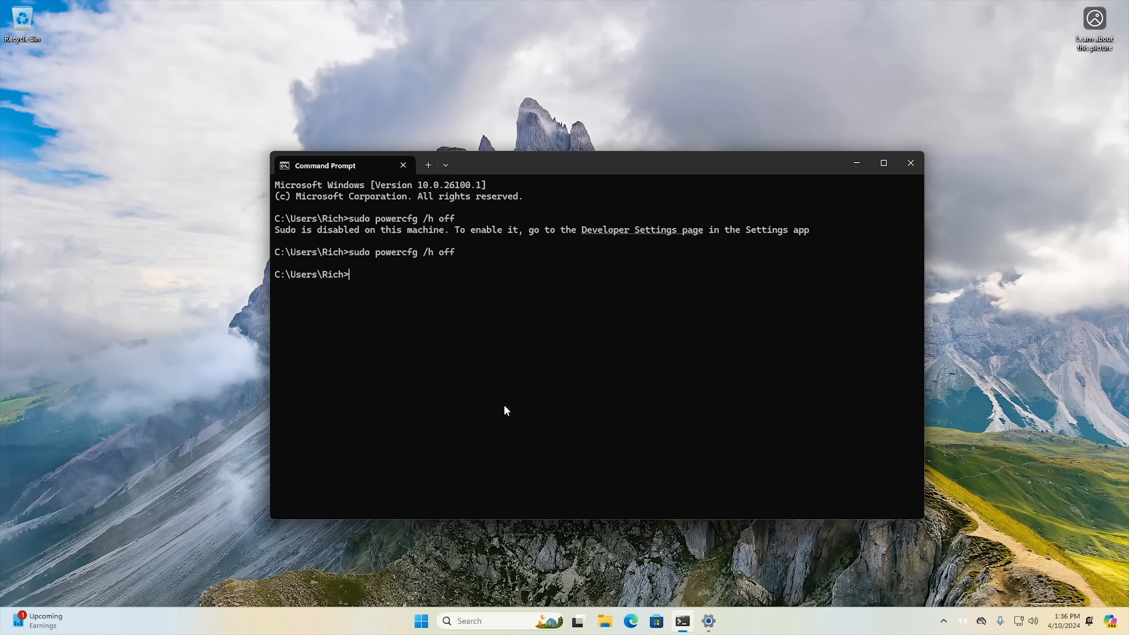
Turn hibernation back on by running sudo powercfg /h on, and allow sudo to make changes.
{"action": "key", "text": "Up"}
{"action": "key", "text": "BackSpace"}
{"action": "key", "text": "BackSpace"}
{"action": "key", "text": "BackSpace"}
{"action": "type", "text": "on"}
{"action": "key", "text": "Return"}
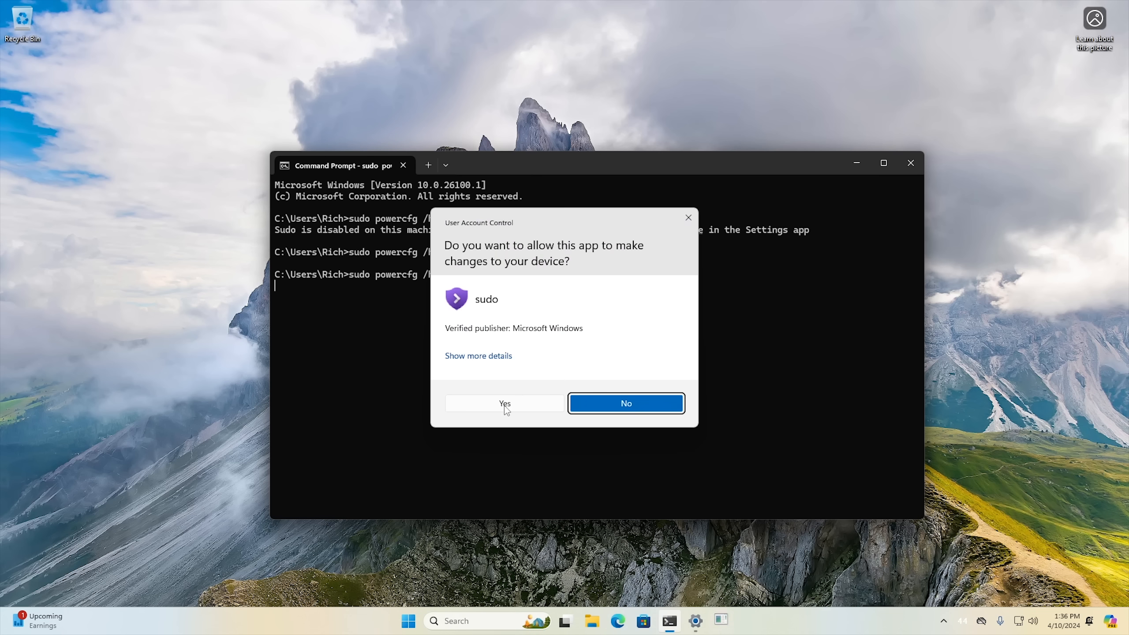
{"action": "left_click", "coordinate": [504, 405]}
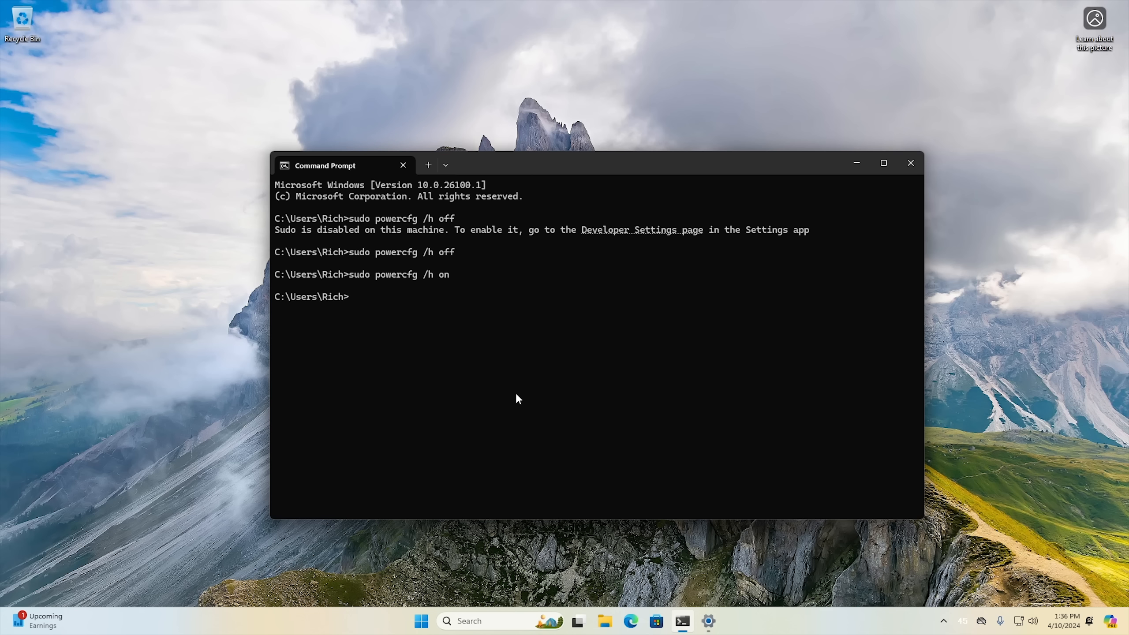
Turn on End Task in the developer settings, use it to end Command Prompt from the taskbar, and close Settings.
{"action": "left_click", "coordinate": [709, 621]}
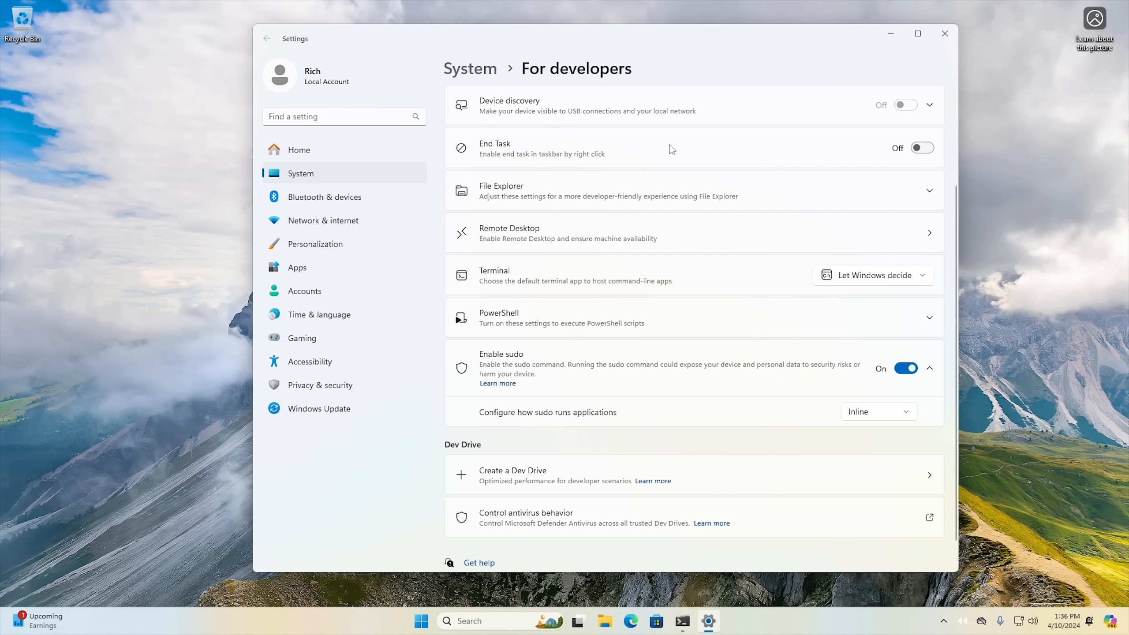
{"action": "left_click", "coordinate": [927, 148]}
{"action": "mouse_move", "coordinate": [682, 623]}
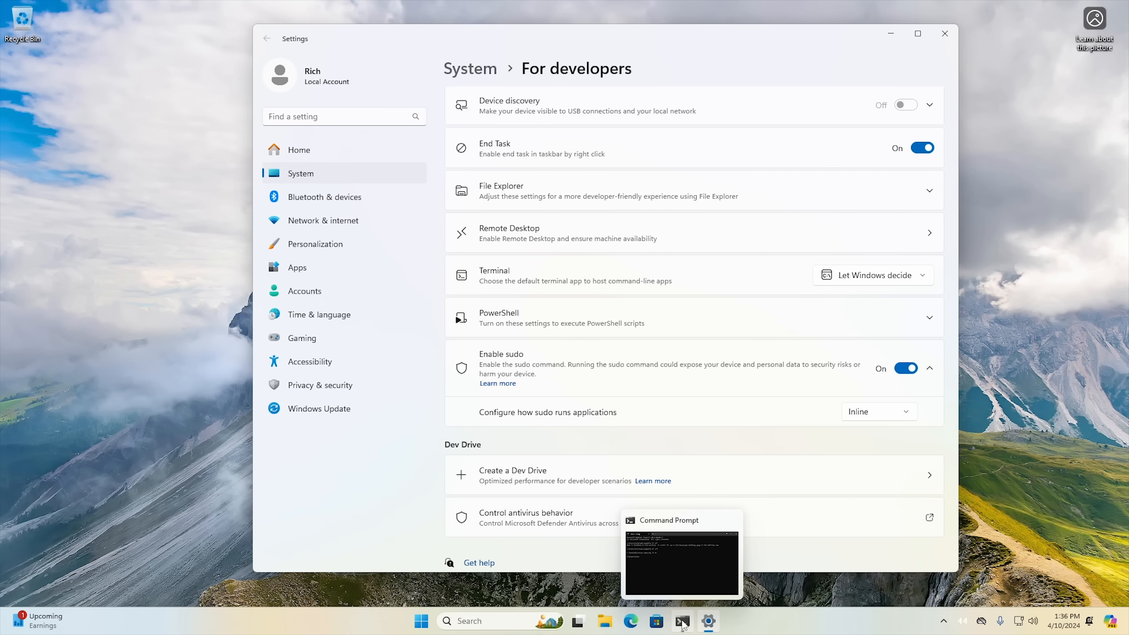
{"action": "right_click", "coordinate": [683, 624]}
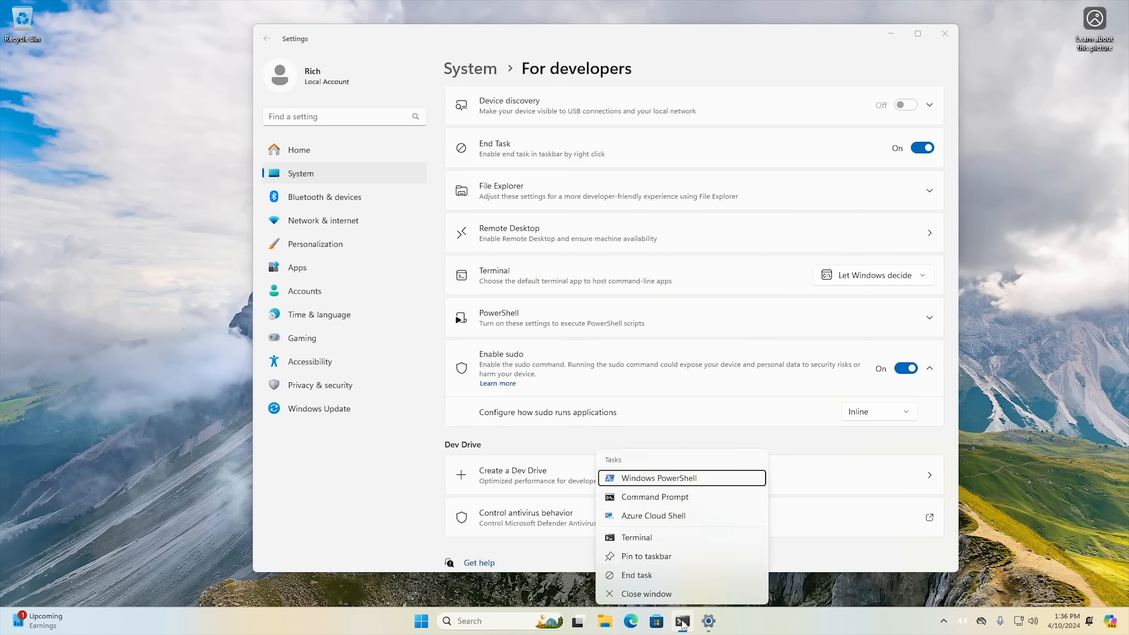
{"action": "left_click", "coordinate": [665, 571]}
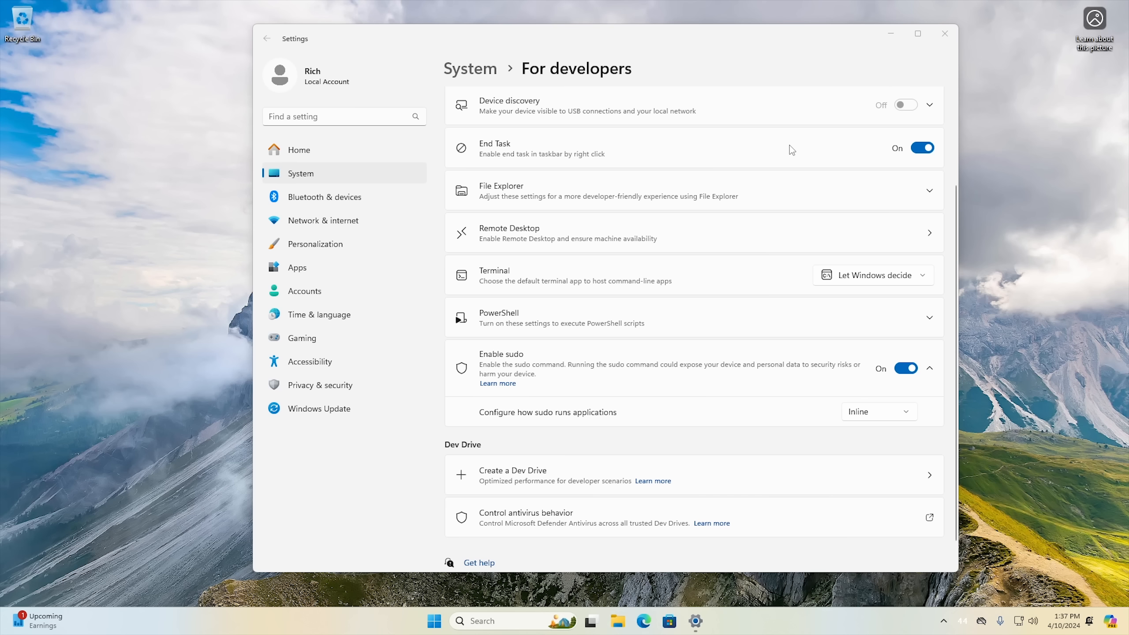
{"action": "left_click", "coordinate": [945, 35]}
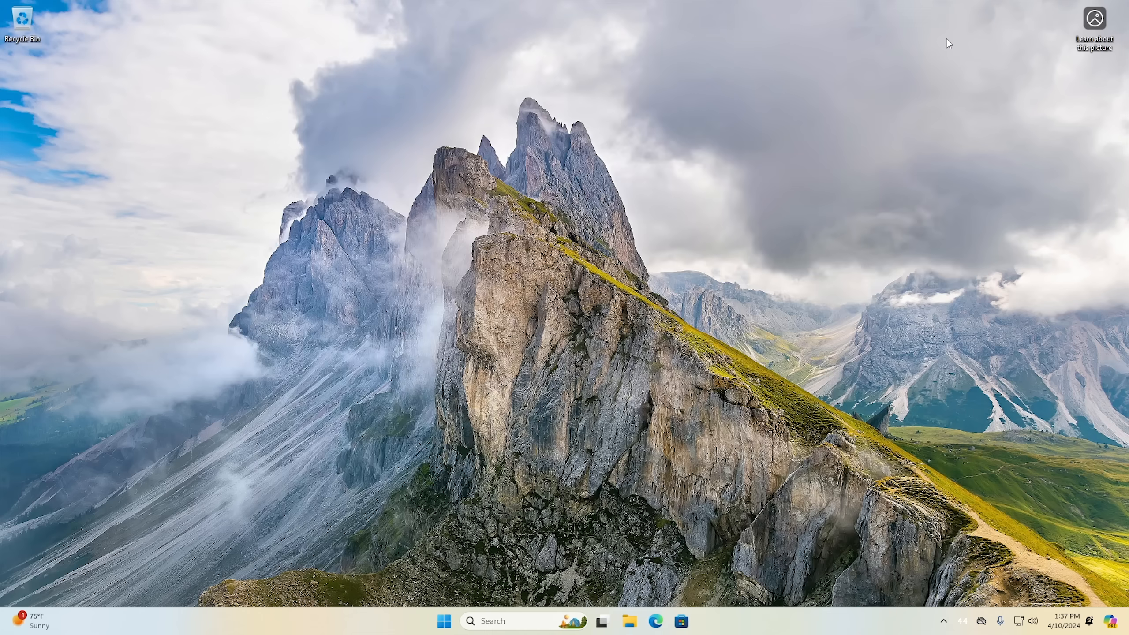
Open the Power page of the System settings and examine the power and sleep button controls.
{"action": "left_click", "coordinate": [447, 621]}
{"action": "left_click", "coordinate": [713, 273]}
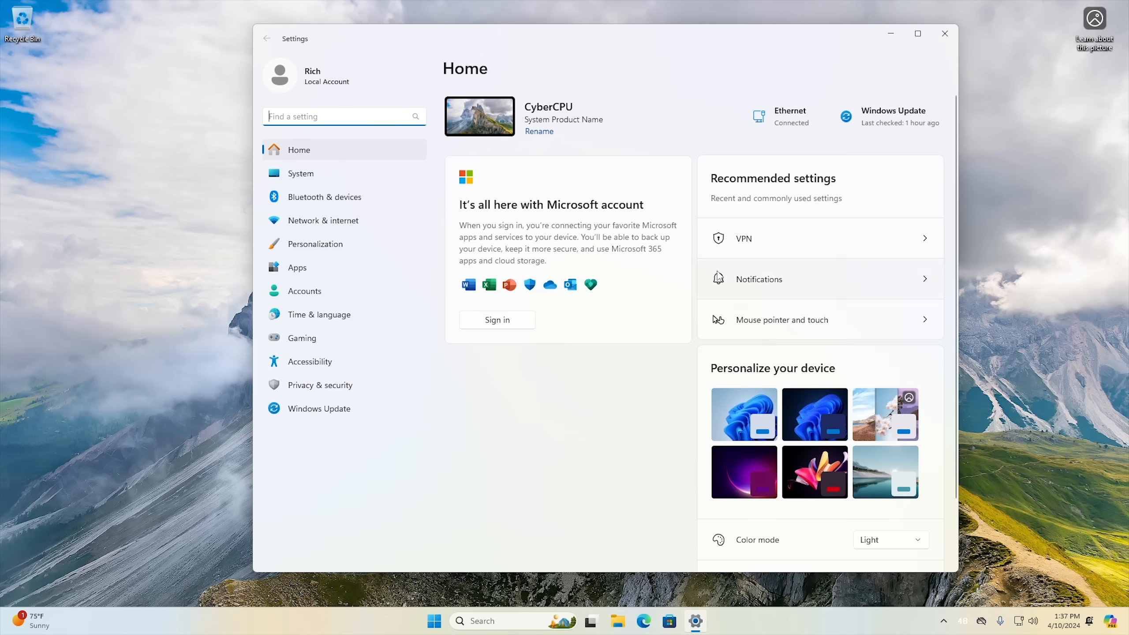
{"action": "left_click", "coordinate": [301, 174]}
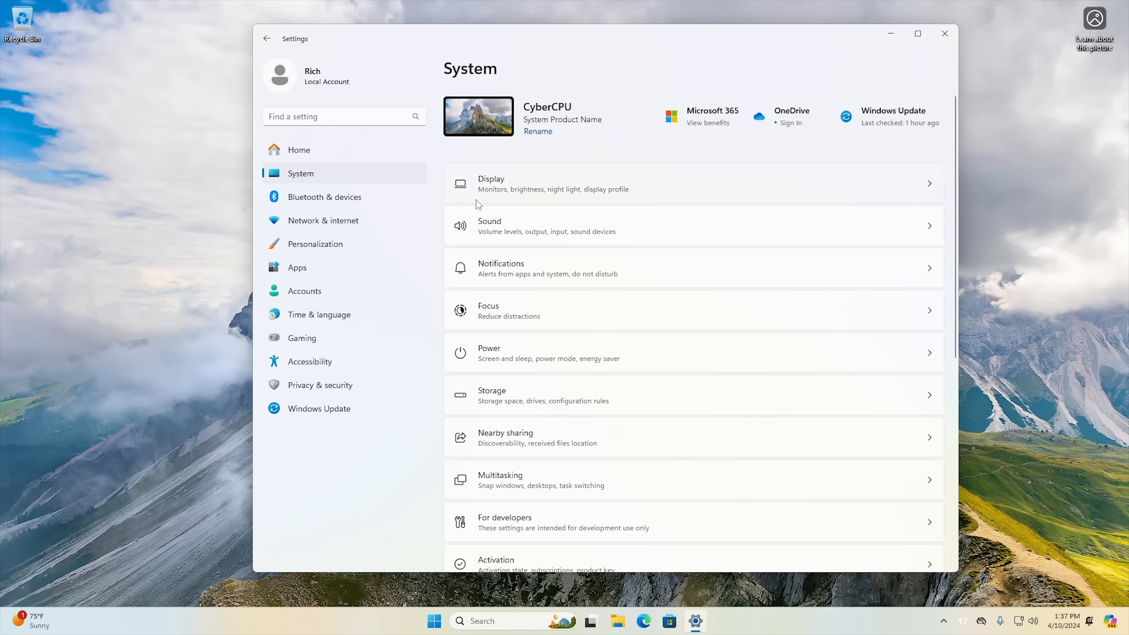
{"action": "left_click", "coordinate": [515, 359]}
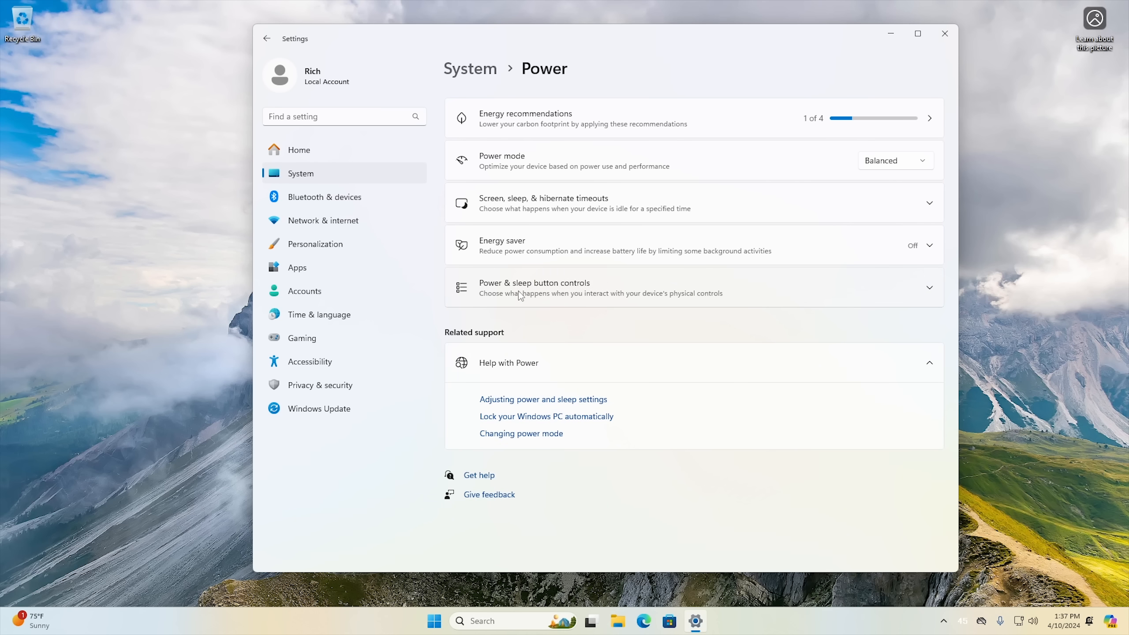
{"action": "left_click", "coordinate": [545, 293]}
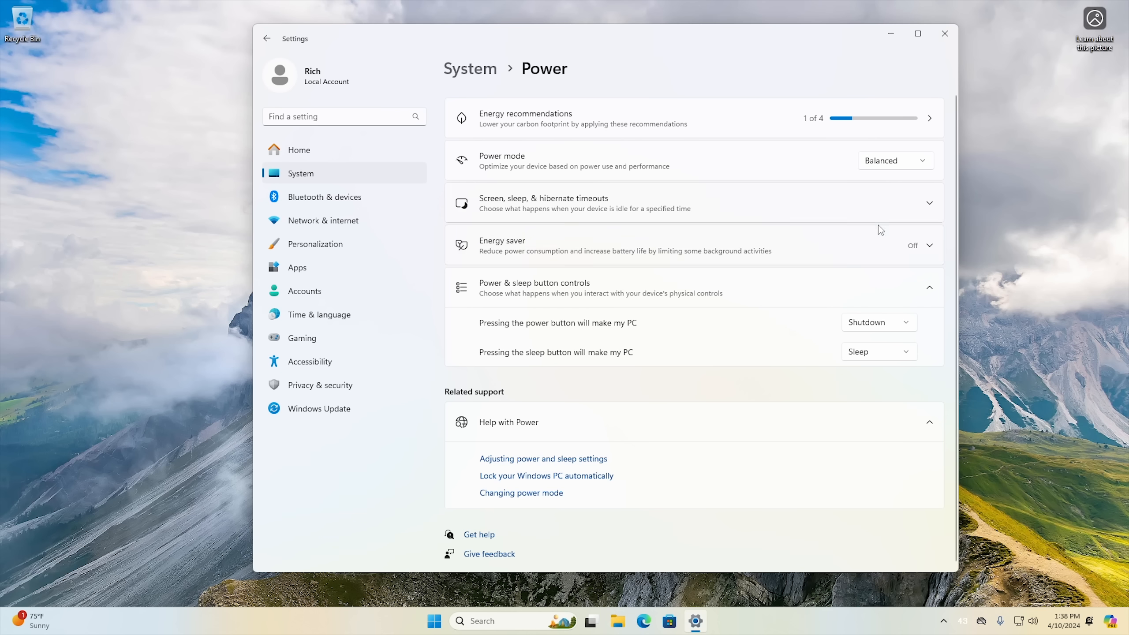
Try out Always use energy saver by switching it on and off again.
{"action": "left_click", "coordinate": [930, 247]}
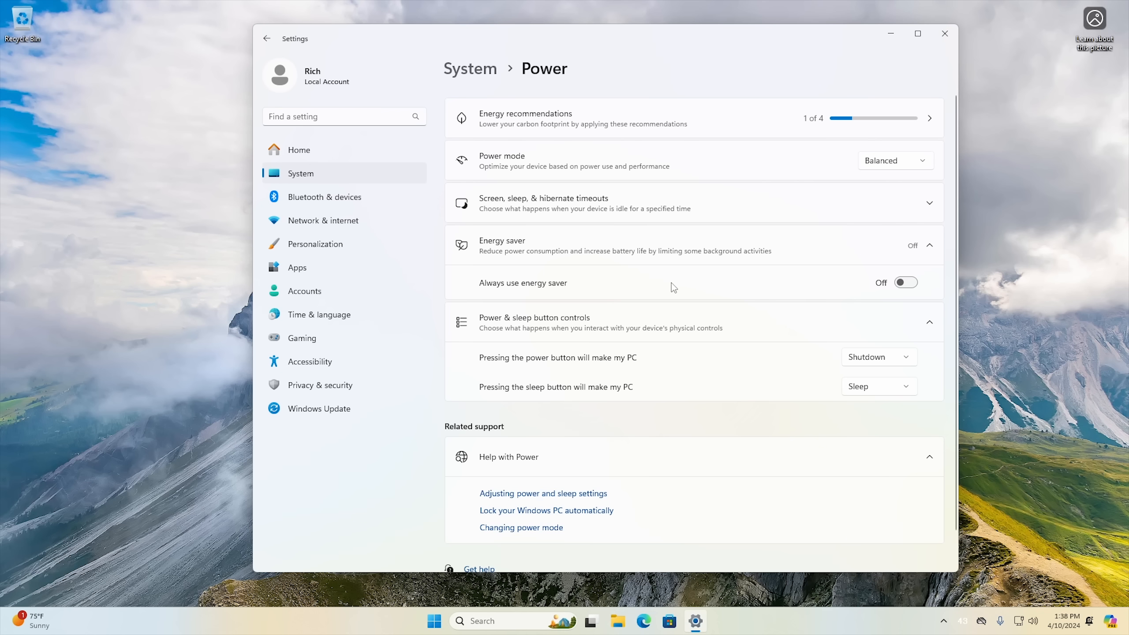
{"action": "left_click", "coordinate": [904, 283]}
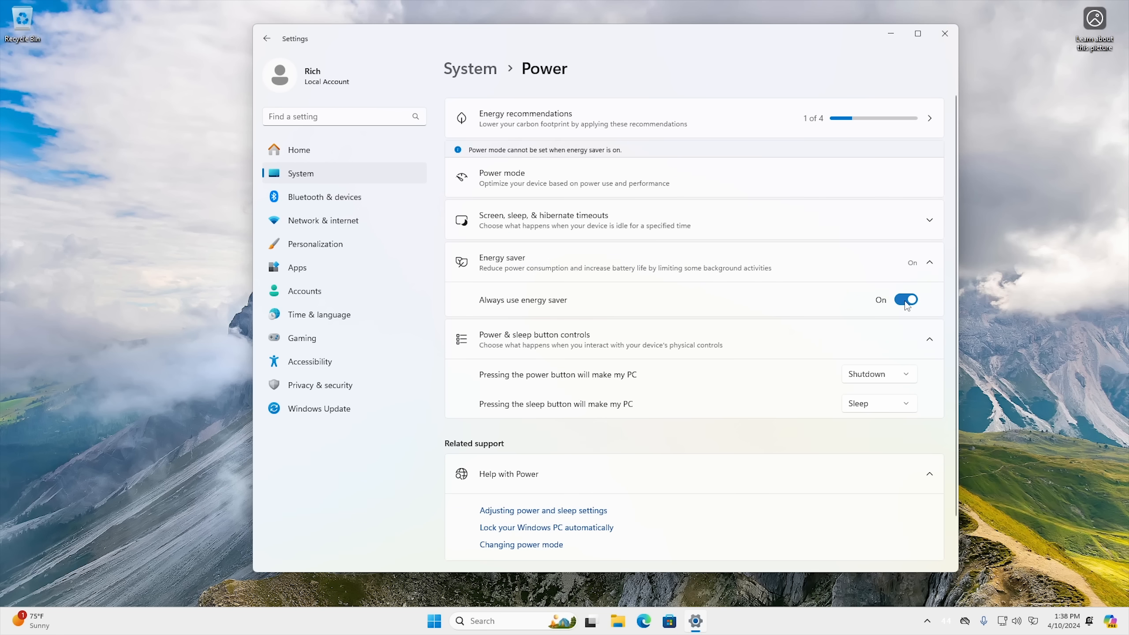
{"action": "left_click", "coordinate": [905, 301]}
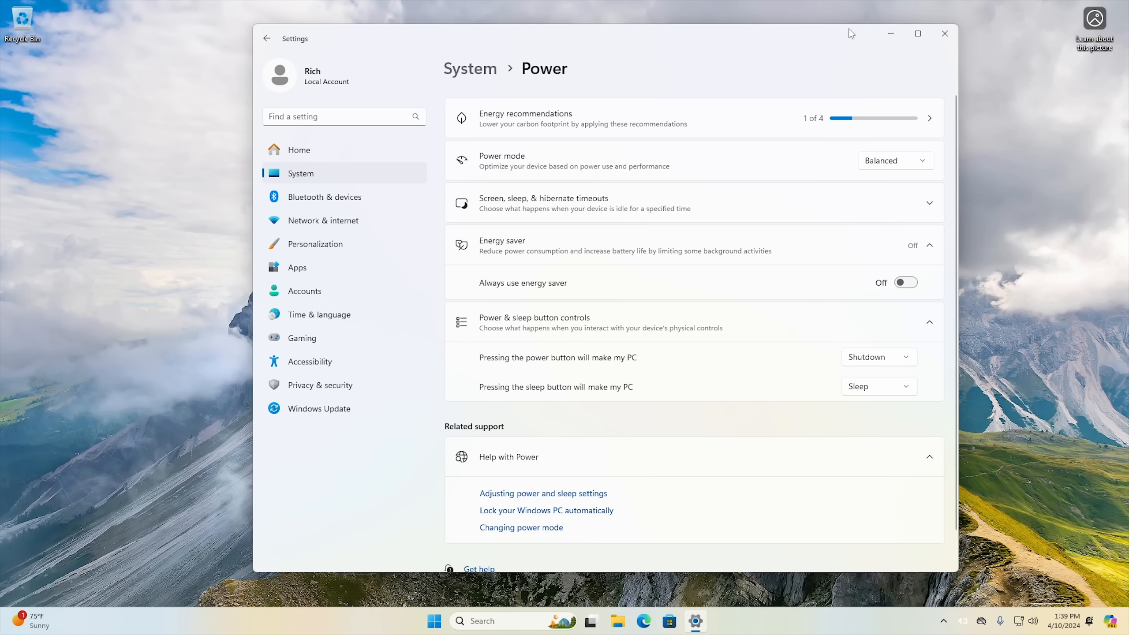
Close Settings and open the quick settings to examine the available toggles.
{"action": "left_click", "coordinate": [945, 34]}
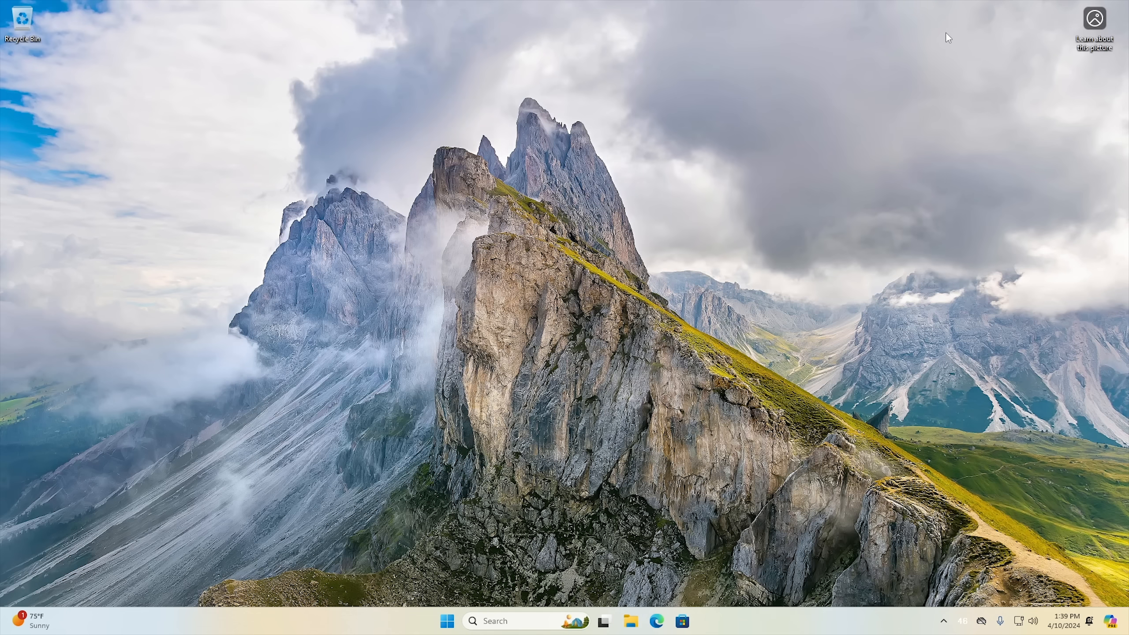
{"action": "left_click", "coordinate": [1029, 625]}
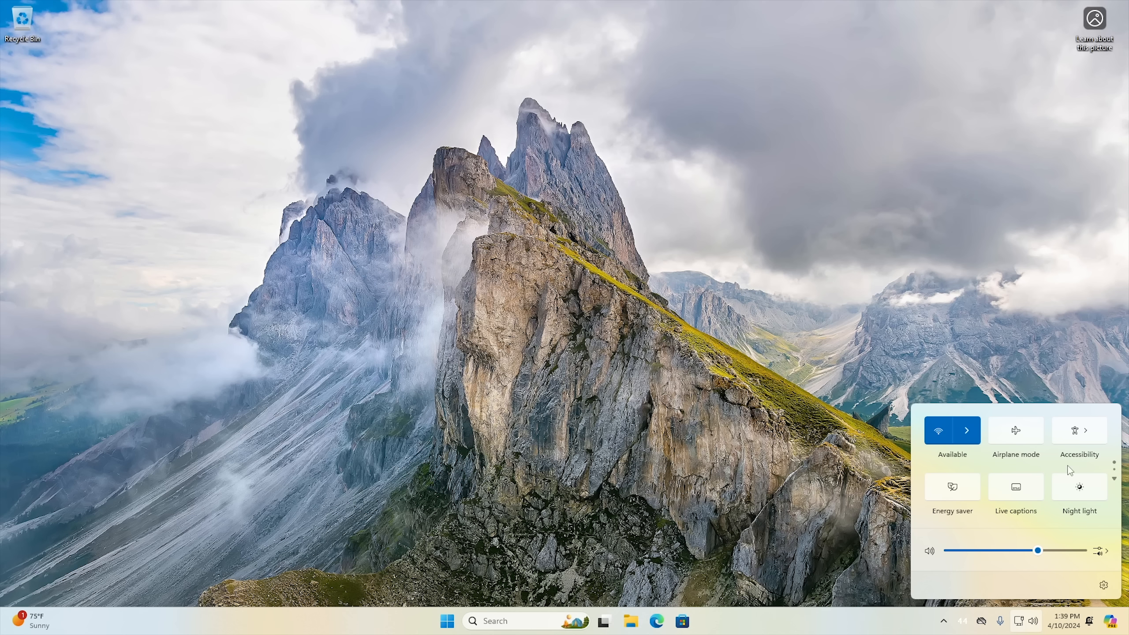
Browse both pages of quick settings to examine the available toggles, including Mobile hotspot, Nearby sharing and Project.
{"action": "scroll", "coordinate": [1061, 468], "scroll_direction": "down", "scroll_amount": 1}
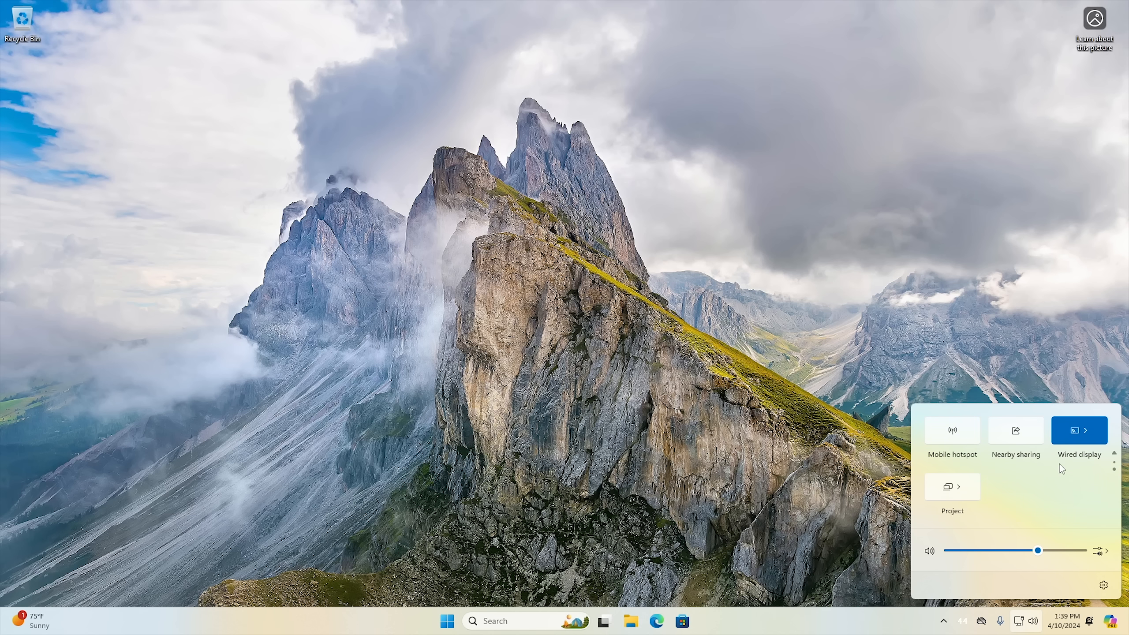
{"action": "scroll", "coordinate": [1060, 465], "scroll_direction": "up", "scroll_amount": 1}
{"action": "scroll", "coordinate": [1060, 465], "scroll_direction": "down", "scroll_amount": 1}
{"action": "scroll", "coordinate": [1059, 465], "scroll_direction": "up", "scroll_amount": 1}
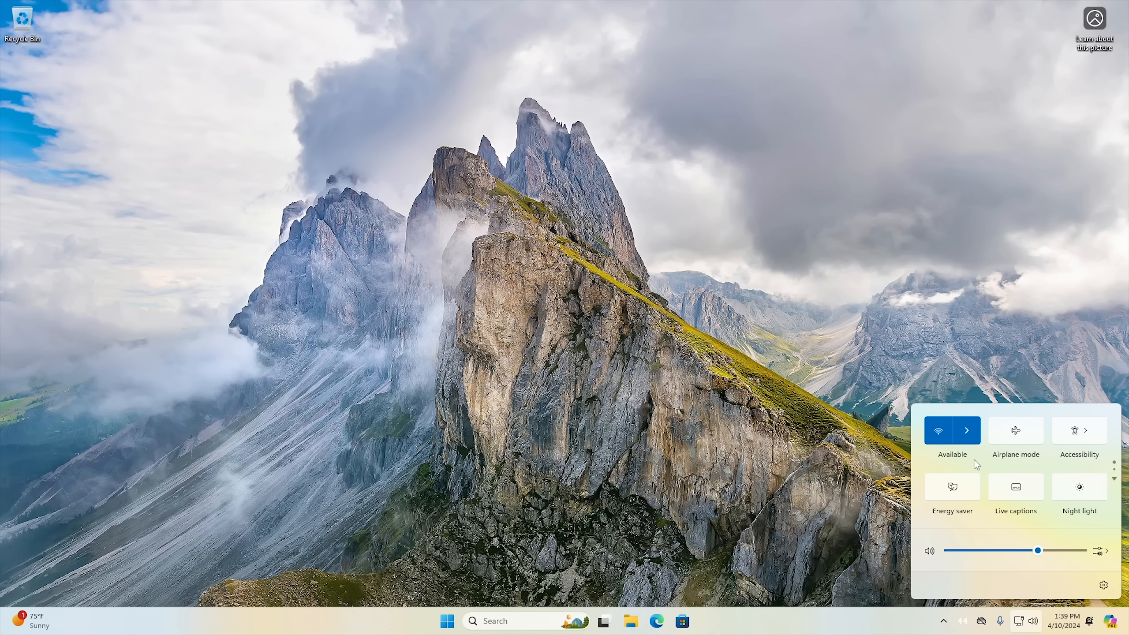
Show the available Wi-Fi networks from the quick settings, refresh the network list, and close it.
{"action": "left_click", "coordinate": [971, 435]}
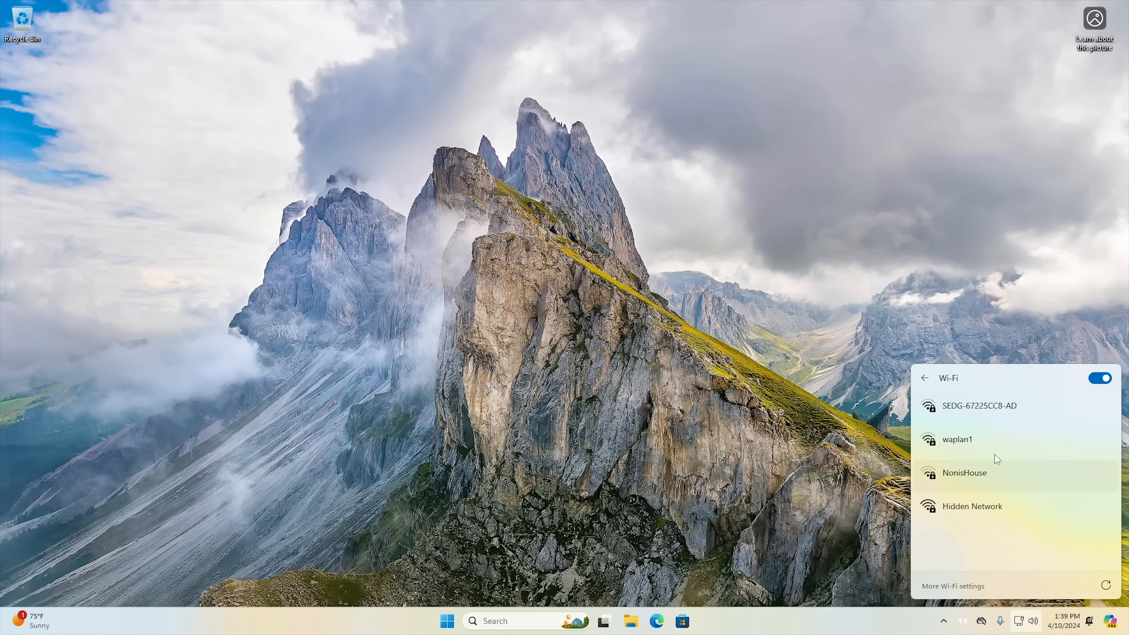
{"action": "left_click", "coordinate": [1107, 587]}
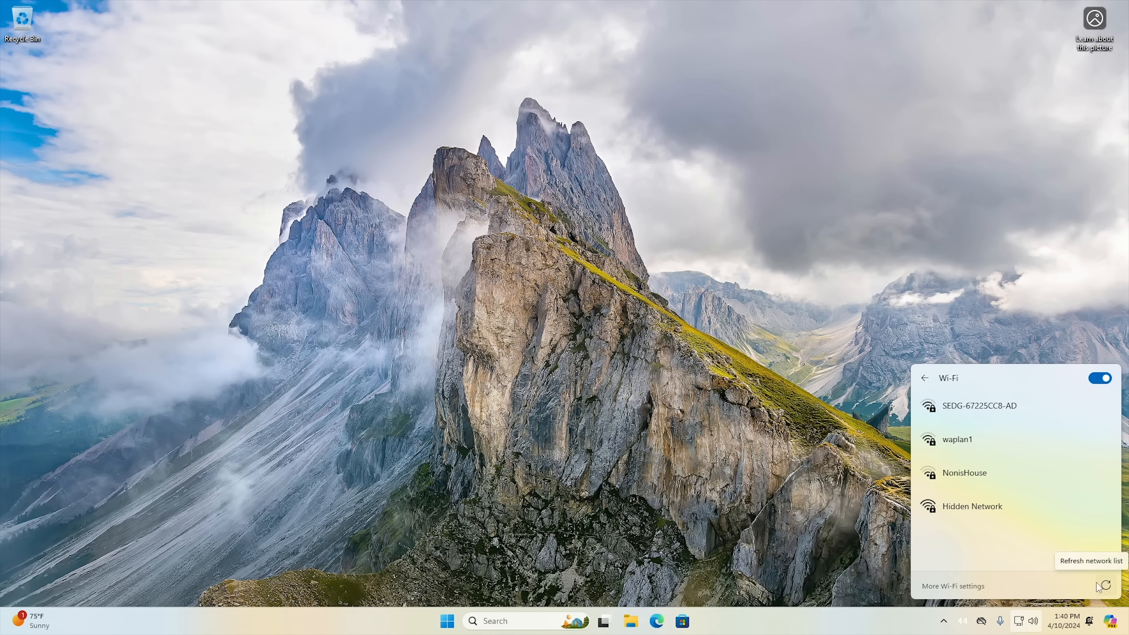
{"action": "left_click", "coordinate": [788, 513]}
Reopen the Wi-Fi network list twice from the quick settings, refresh it once more, and dismiss it.
{"action": "left_click", "coordinate": [1021, 614]}
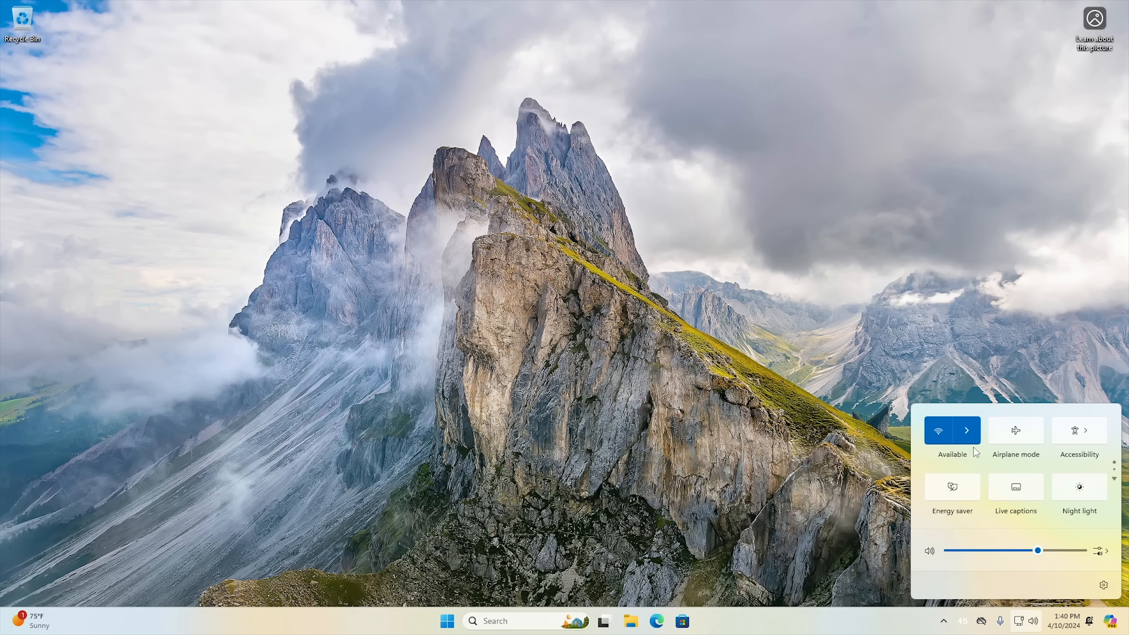
{"action": "left_click", "coordinate": [968, 429]}
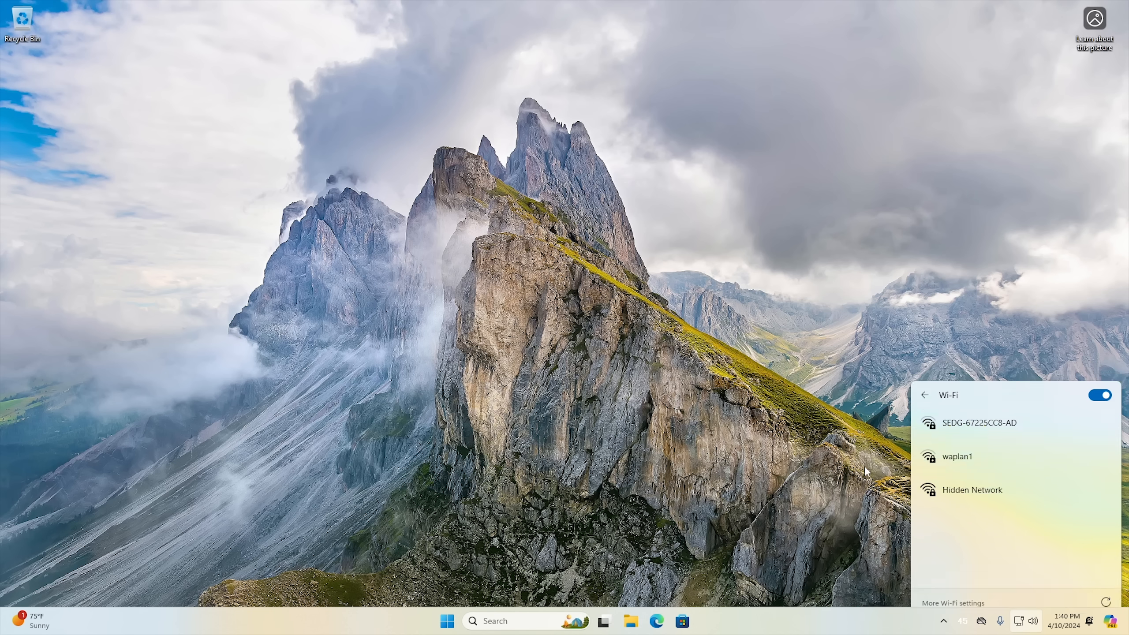
{"action": "left_click", "coordinate": [1022, 623]}
{"action": "left_click", "coordinate": [1022, 625]}
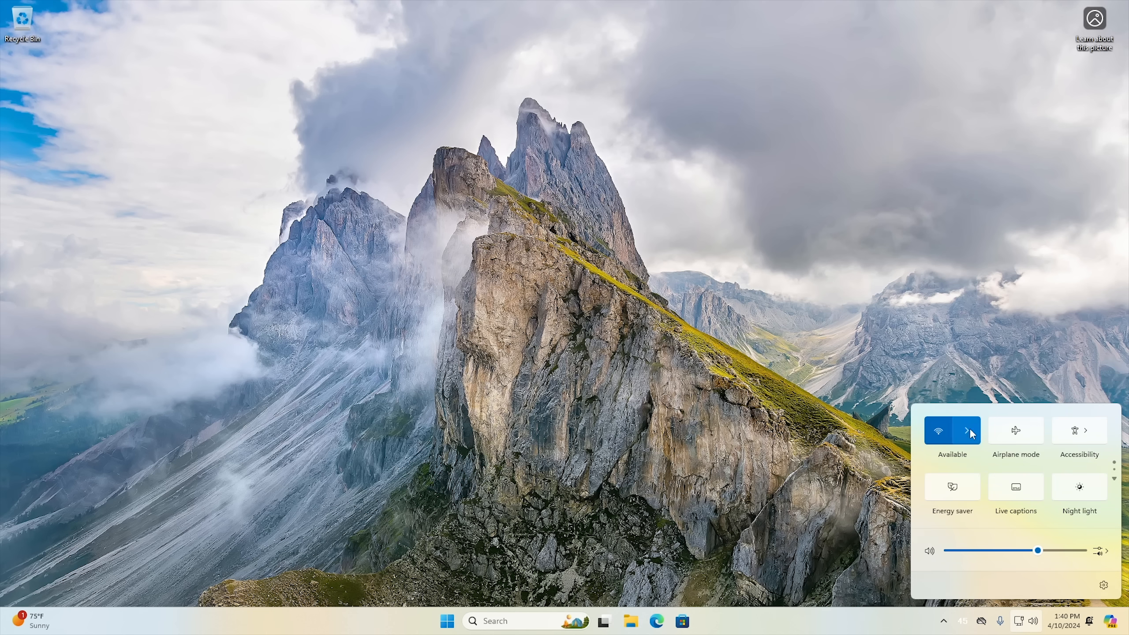
{"action": "left_click", "coordinate": [970, 429]}
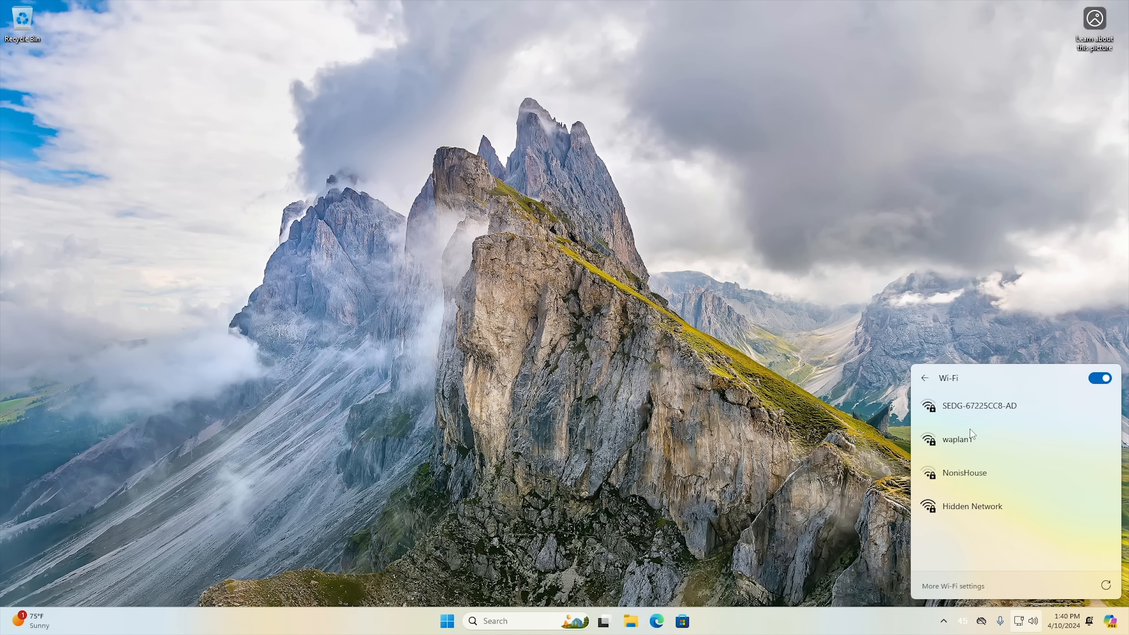
{"action": "left_click", "coordinate": [1105, 586]}
{"action": "left_click", "coordinate": [861, 526]}
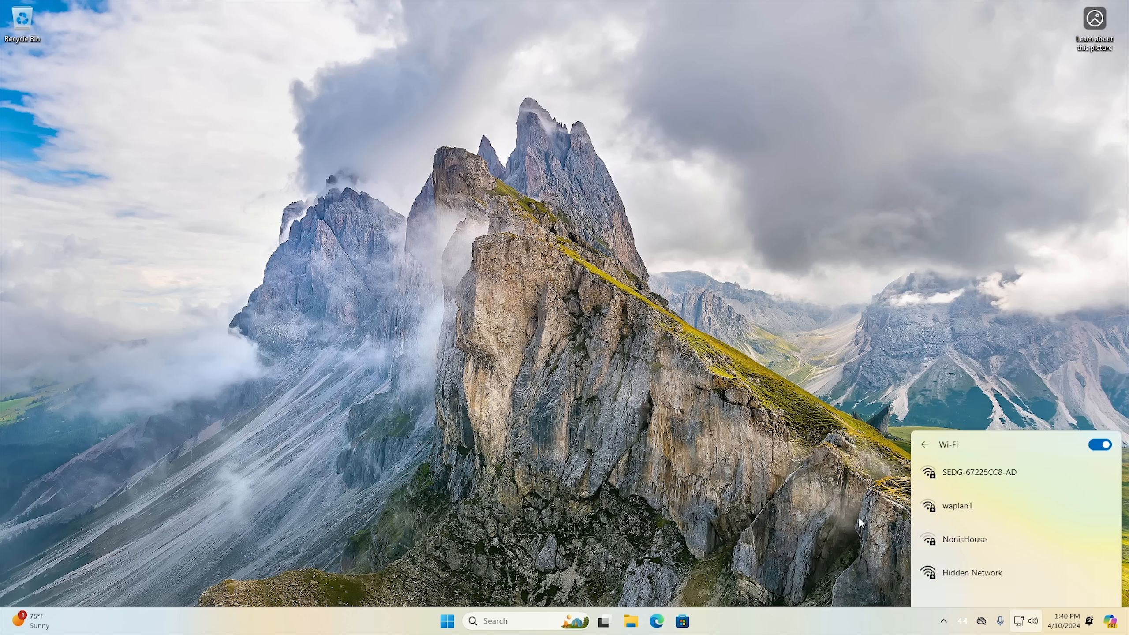
Run Diagnose network problems for the network connection and review the results and recommendations in Get Help.
{"action": "right_click", "coordinate": [1022, 624]}
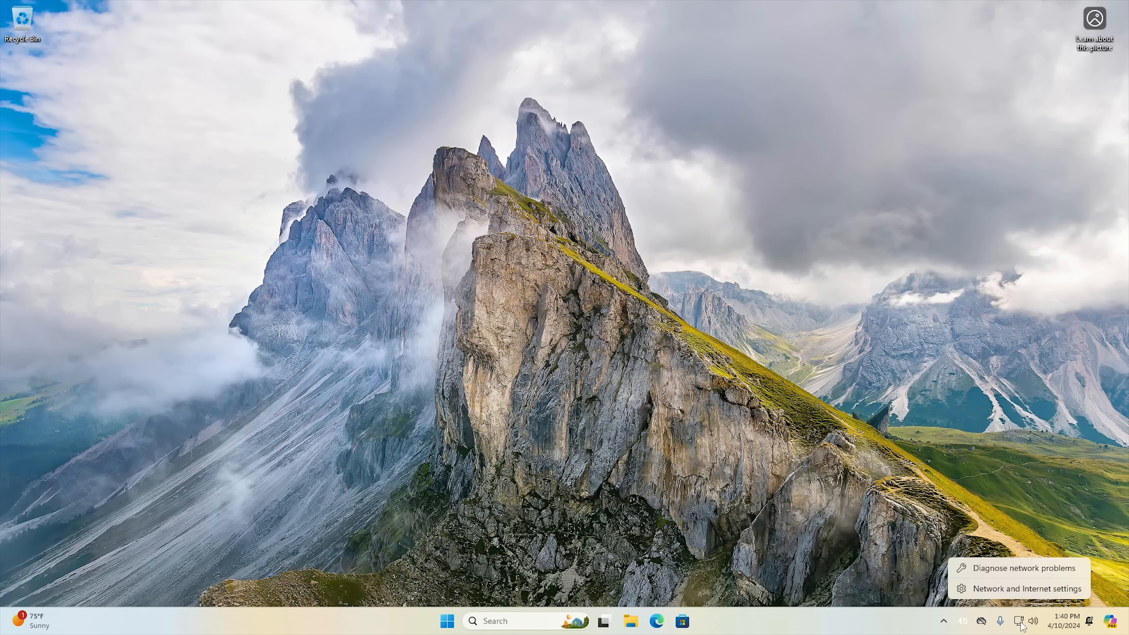
{"action": "left_click", "coordinate": [1017, 573]}
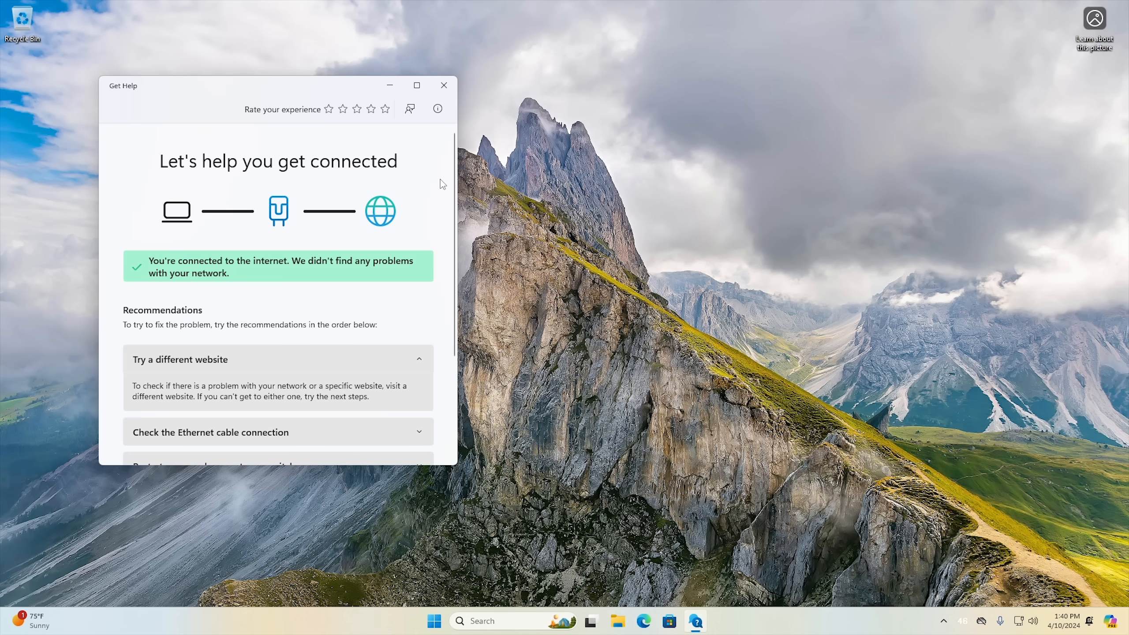
{"action": "scroll", "coordinate": [444, 252], "scroll_direction": "down", "scroll_amount": 3}
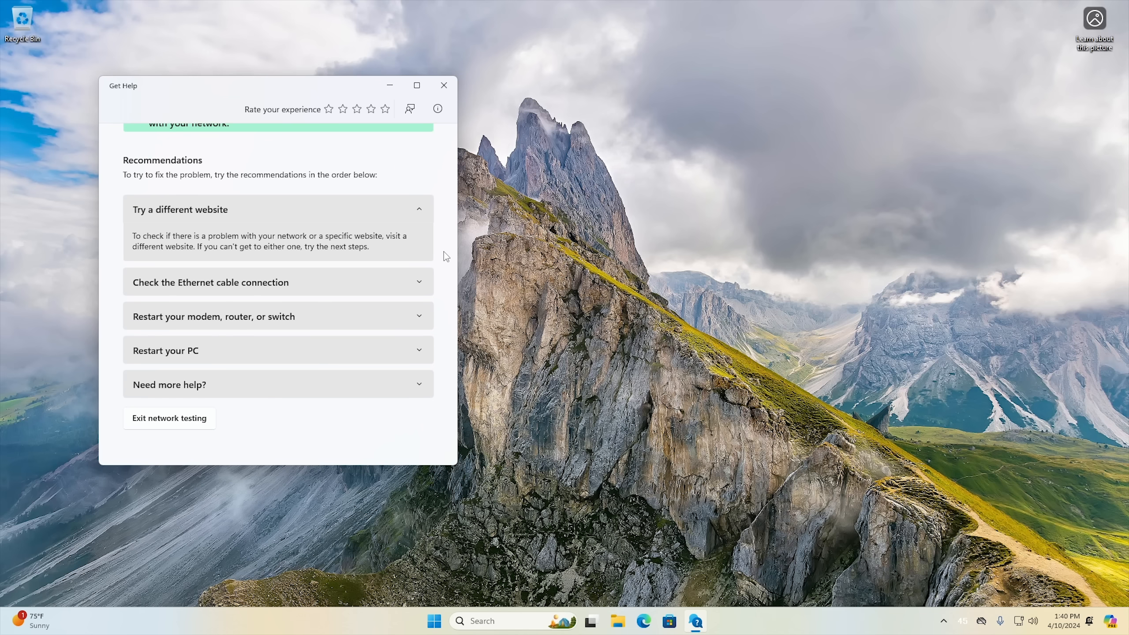
{"action": "scroll", "coordinate": [378, 255], "scroll_direction": "up", "scroll_amount": 3}
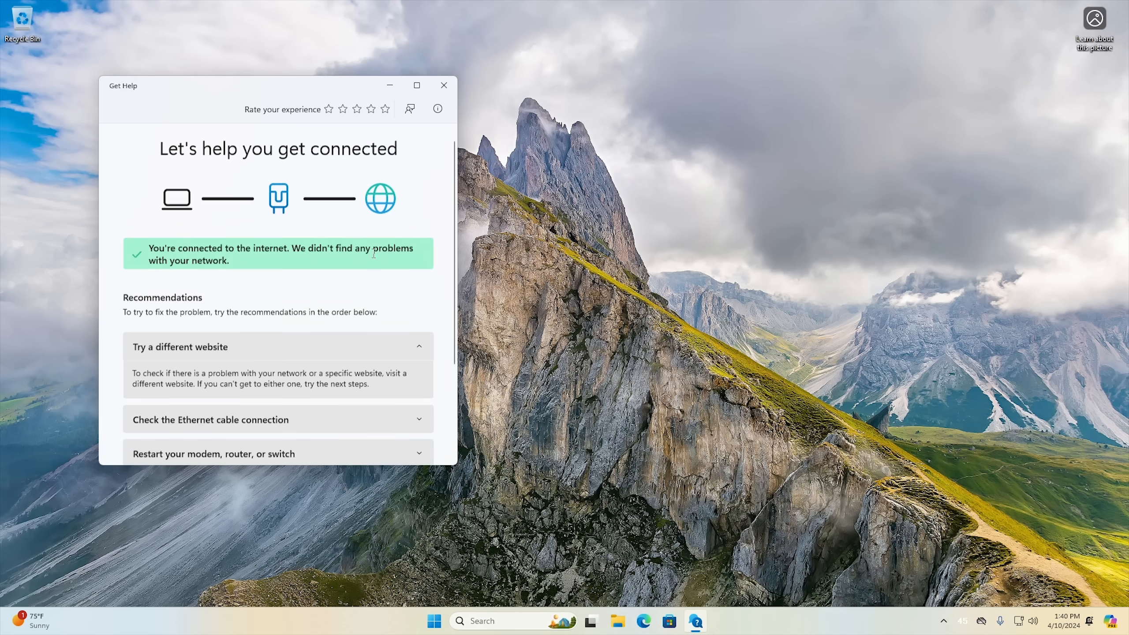